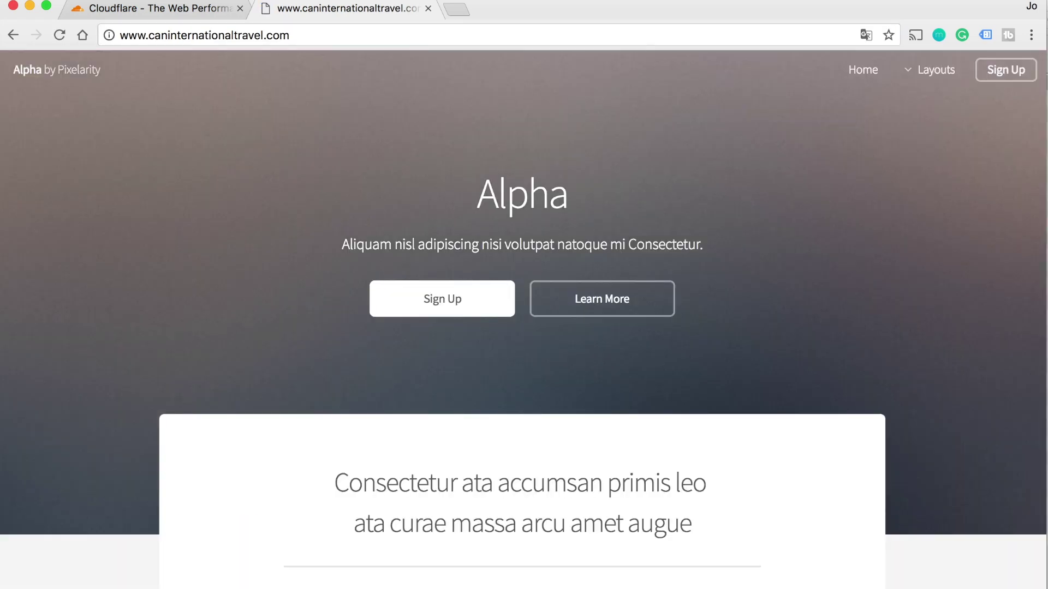
{"action": "key", "text": "super+l"}
{"action": "key", "text": "Left"}
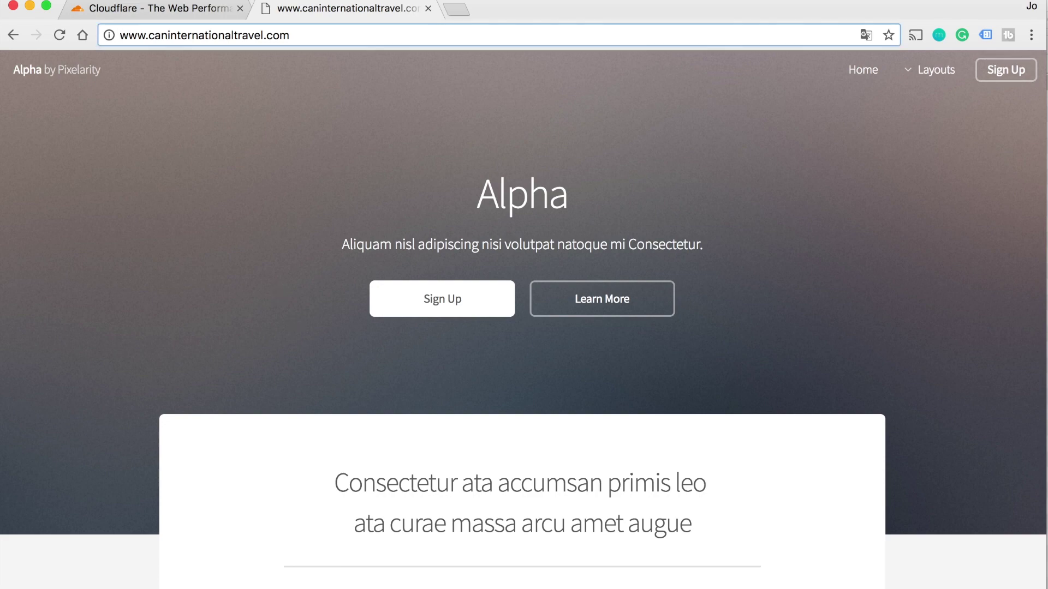
{"action": "type", "text": "http"}
{"action": "type", "text": "s://"}
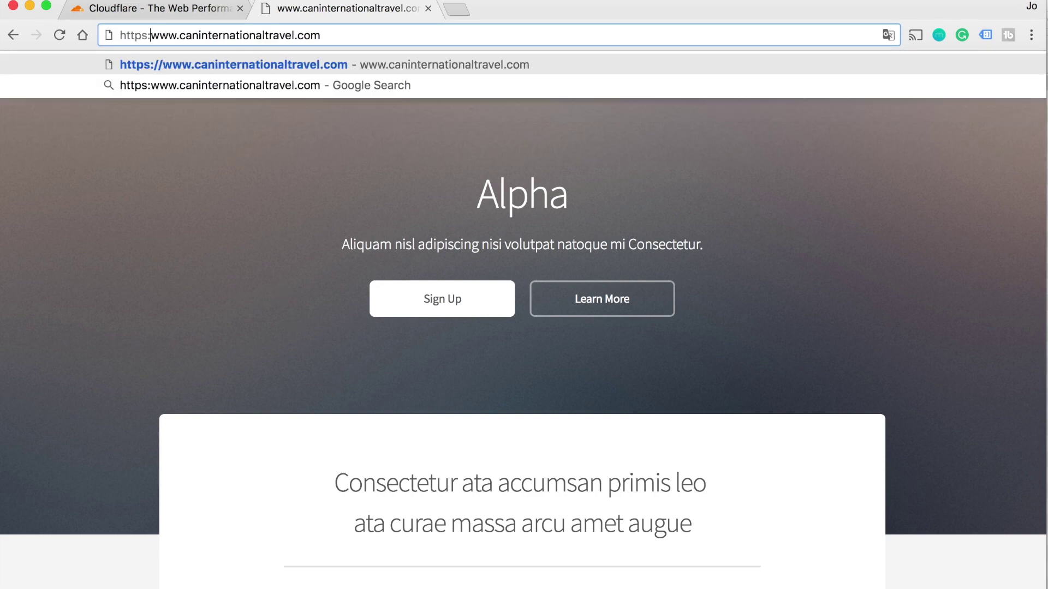
{"action": "key", "text": "Return"}
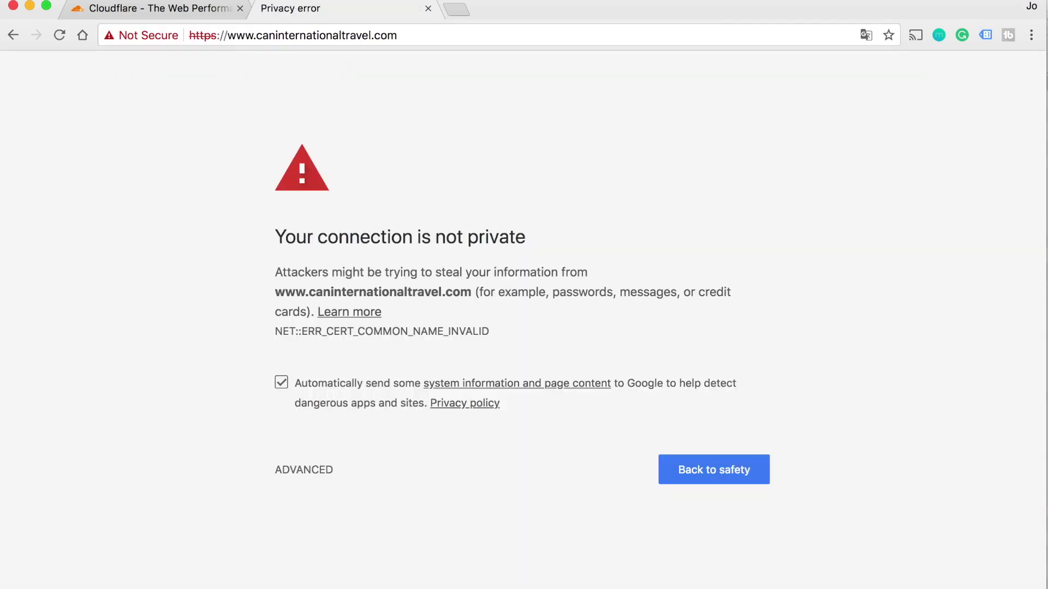
{"action": "key", "text": "super+alt+Left"}
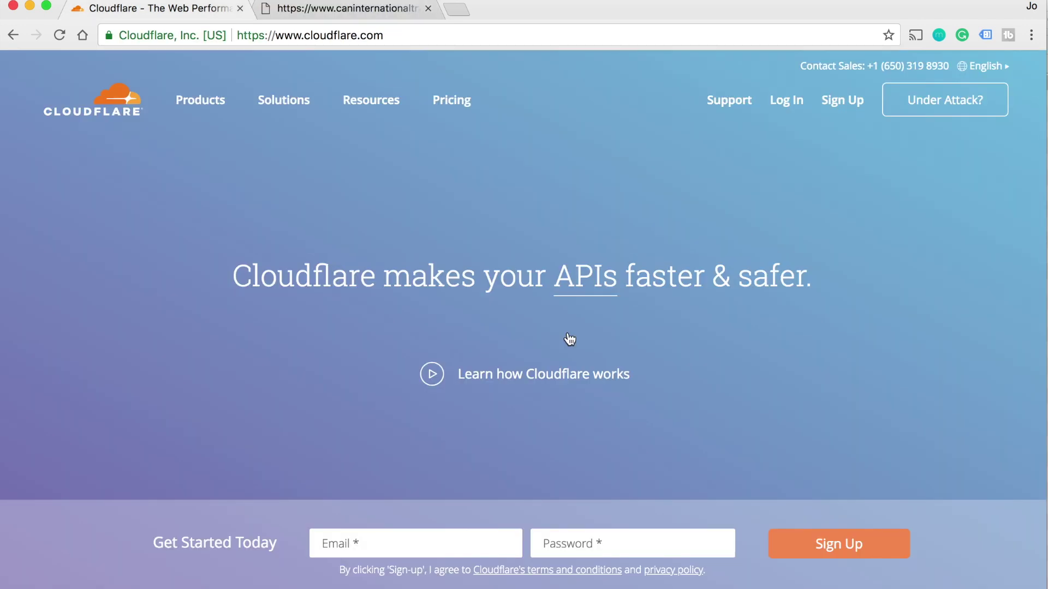
- Open Cloudflare's Pricing page to compare the Free, Pro, Business and Enterprise plans
{"action": "left_click", "coordinate": [467, 108]}
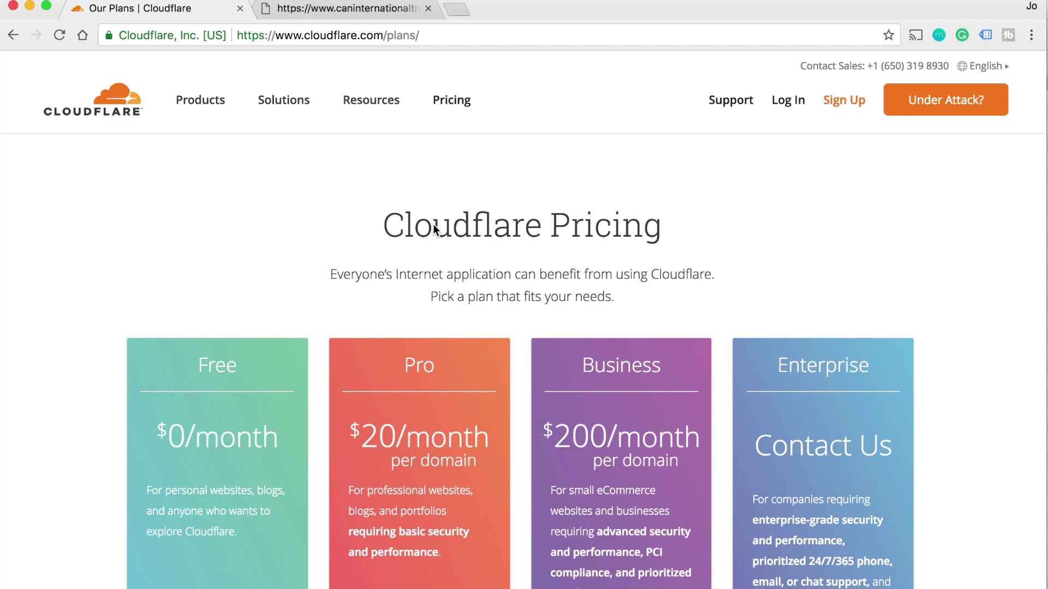
{"action": "scroll", "coordinate": [243, 386], "scroll_direction": "down", "scroll_amount": 3}
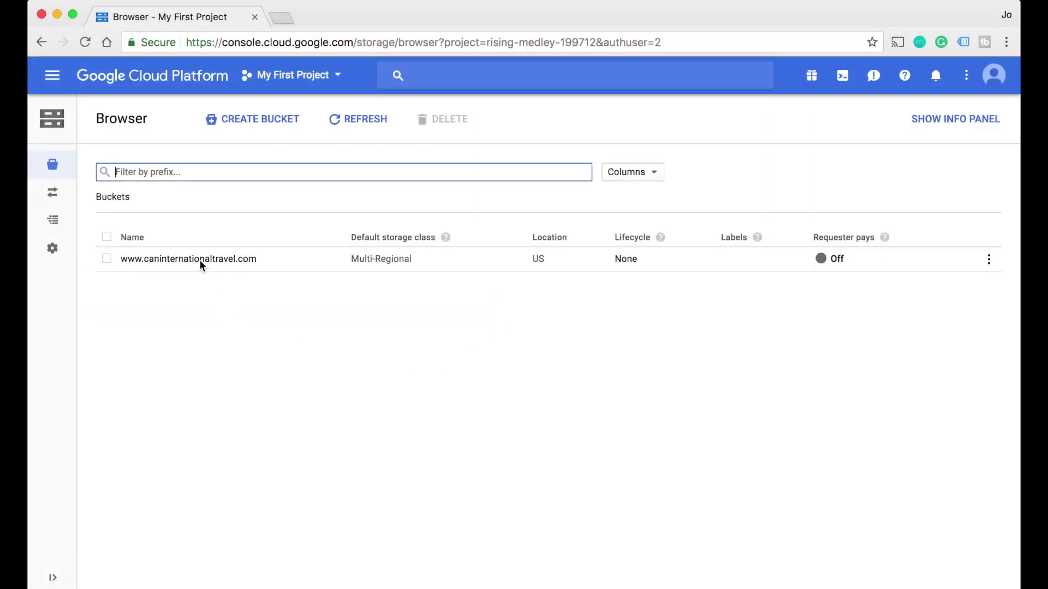
{"action": "left_click", "coordinate": [215, 259]}
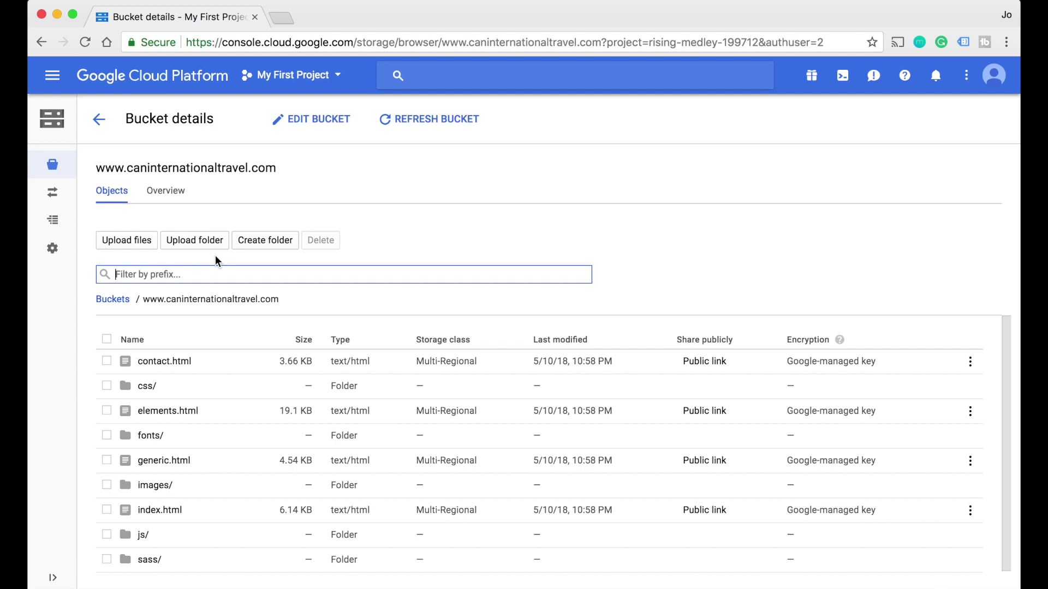
{"action": "scroll", "coordinate": [288, 332], "scroll_direction": "down", "scroll_amount": 2}
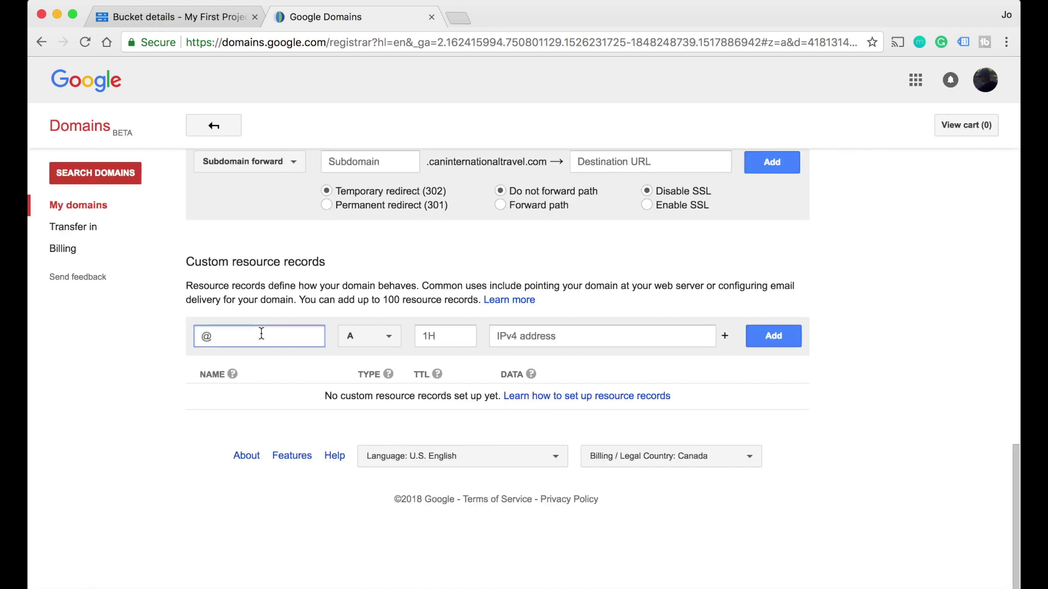
{"action": "type", "text": "www"}
- Add a custom record named www, type CNAME, with data c.storage.googleapis.com
{"action": "left_click", "coordinate": [348, 343]}
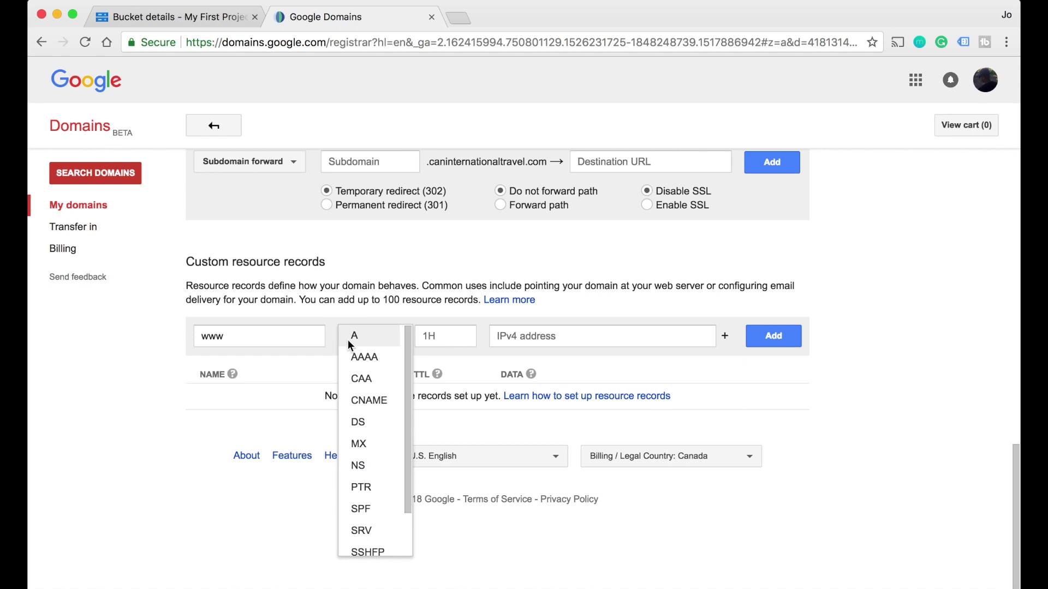
{"action": "left_click", "coordinate": [363, 400]}
{"action": "left_click", "coordinate": [556, 334]}
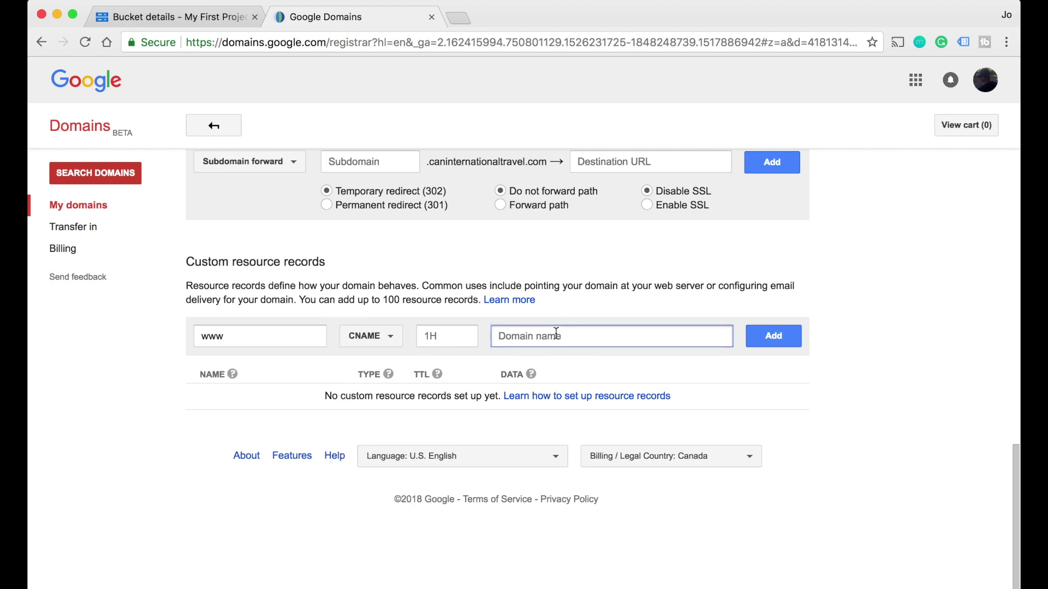
{"action": "type", "text": "c.storage.googleapis.com"}
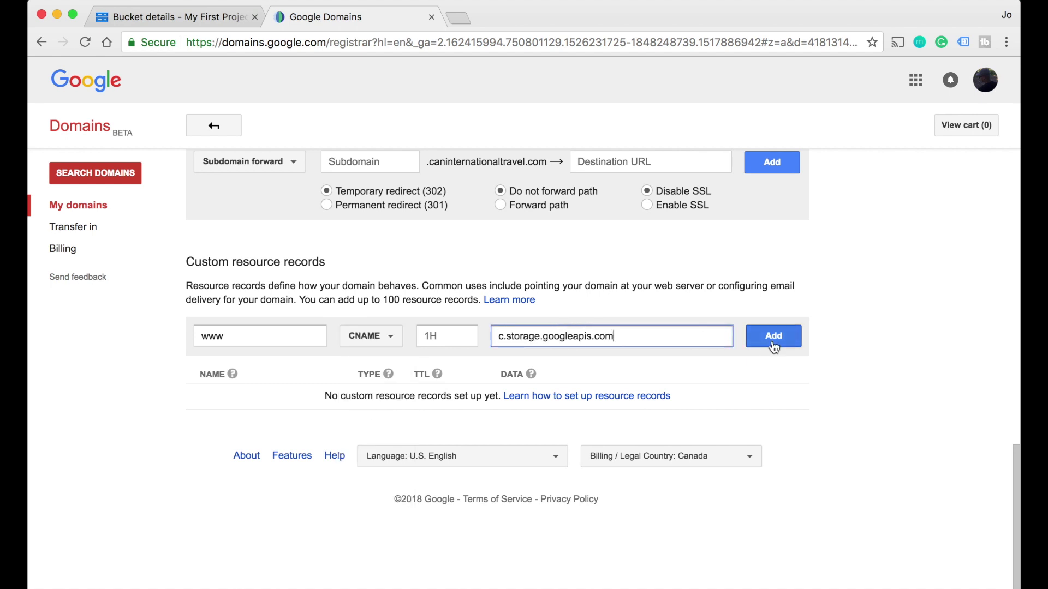
{"action": "left_click", "coordinate": [773, 344]}
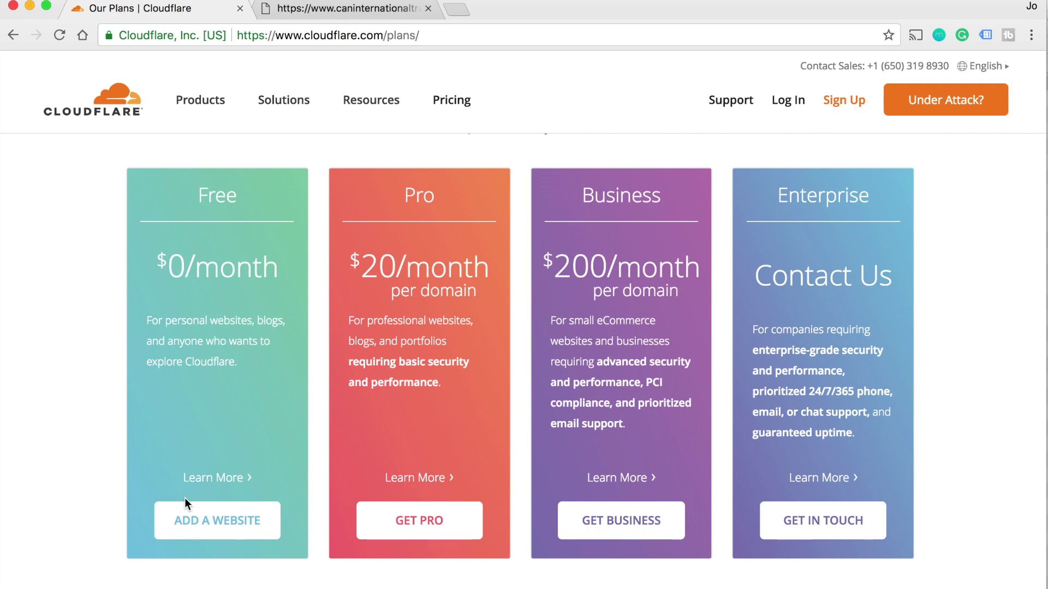
- Sign up for a free Cloudflare account under Add a Website, using an email and password
{"action": "left_click", "coordinate": [197, 523]}
{"action": "left_click", "coordinate": [198, 523]}
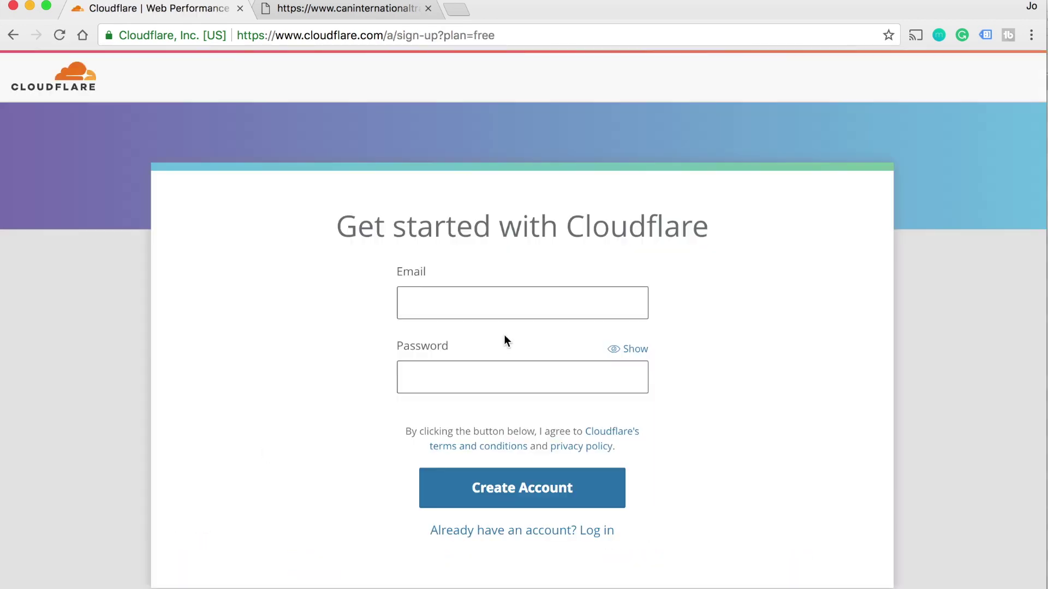
{"action": "left_click", "coordinate": [514, 304]}
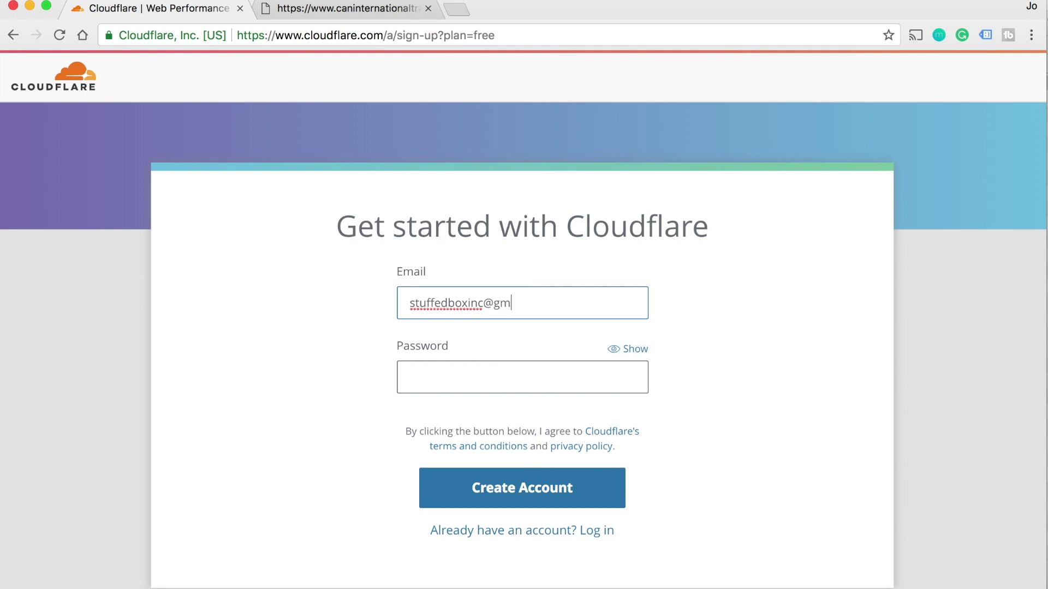
{"action": "key", "text": "Tab"}
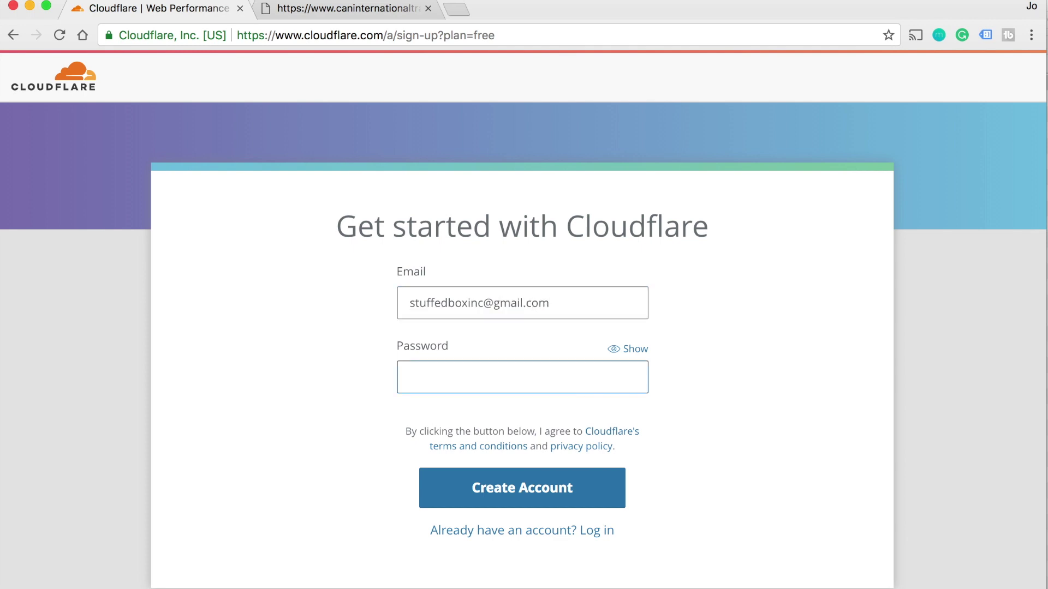
{"action": "type", "text": "••••••••••"}
{"action": "type", "text": "•"}
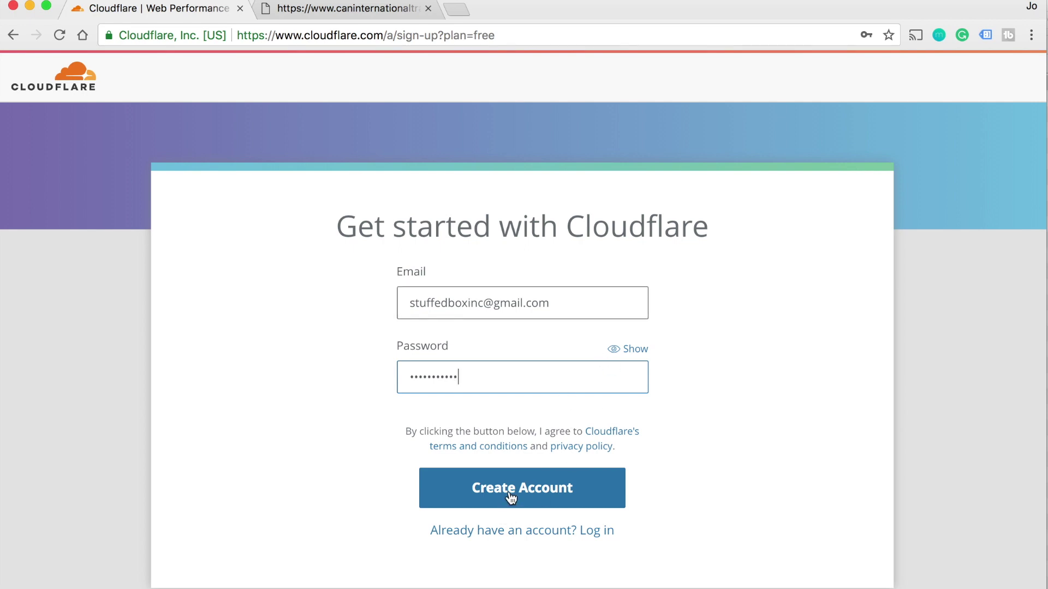
{"action": "left_click", "coordinate": [509, 498]}
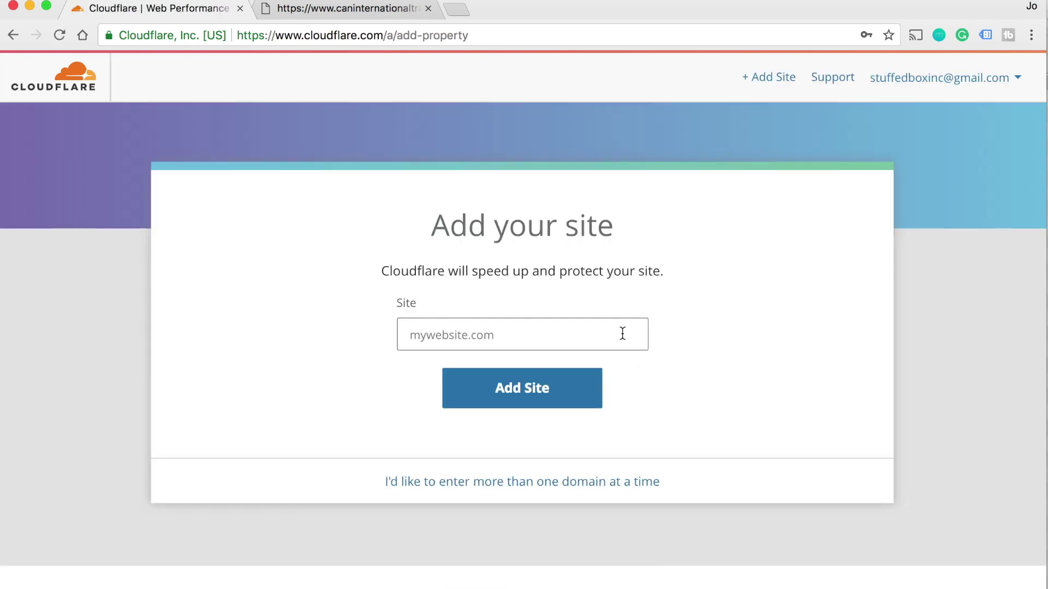
- Add caninternationaltravel.com, continue past the DNS query, and pick the Free plan card
{"action": "left_click", "coordinate": [623, 333]}
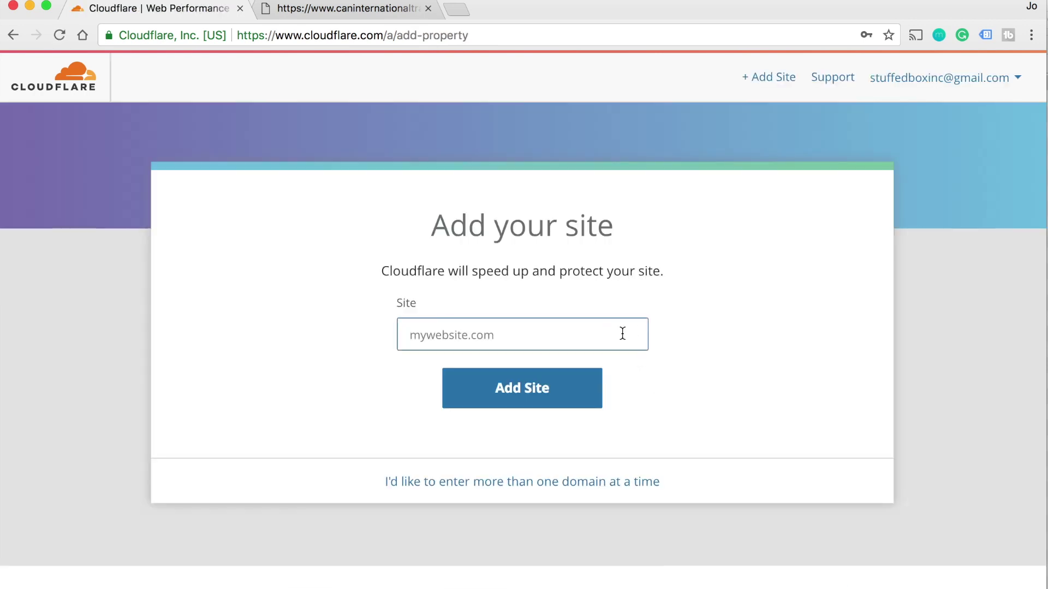
{"action": "type", "text": "caninternati"}
{"action": "type", "text": "onaltravel.com"}
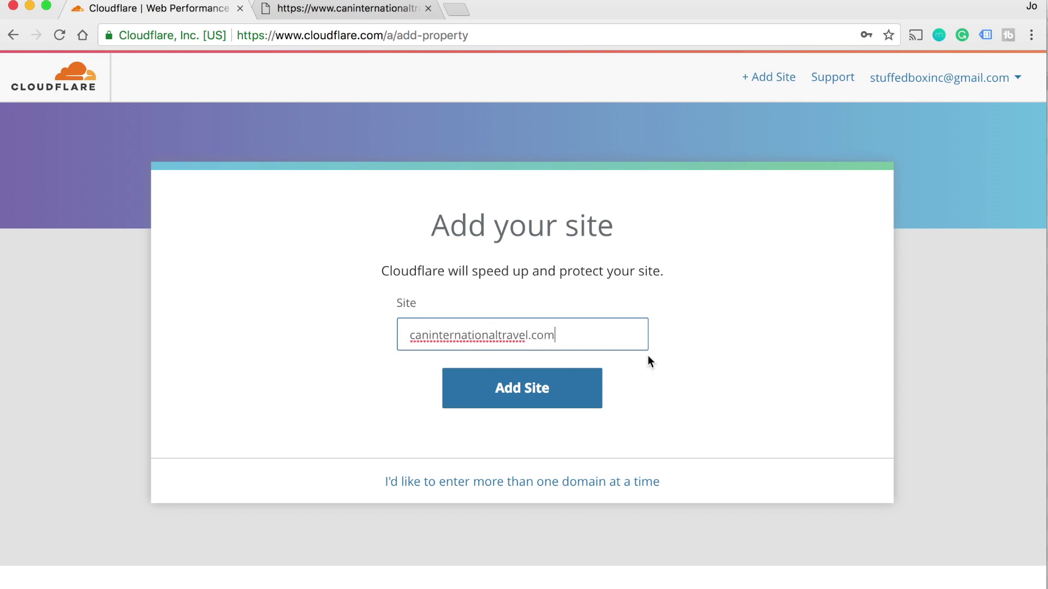
{"action": "left_click", "coordinate": [556, 395]}
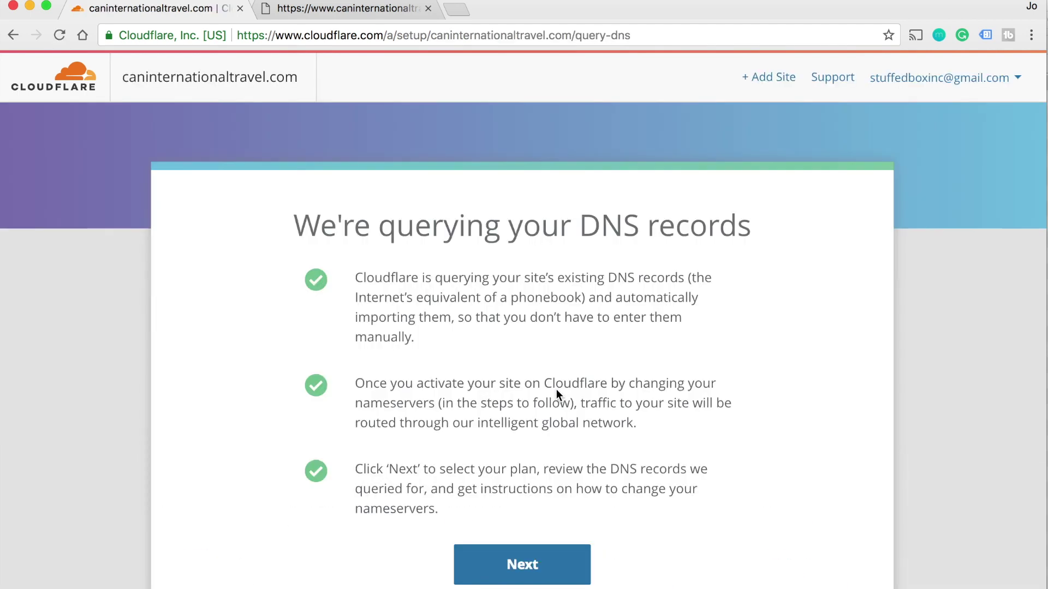
{"action": "scroll", "coordinate": [556, 396], "scroll_direction": "down", "scroll_amount": 1}
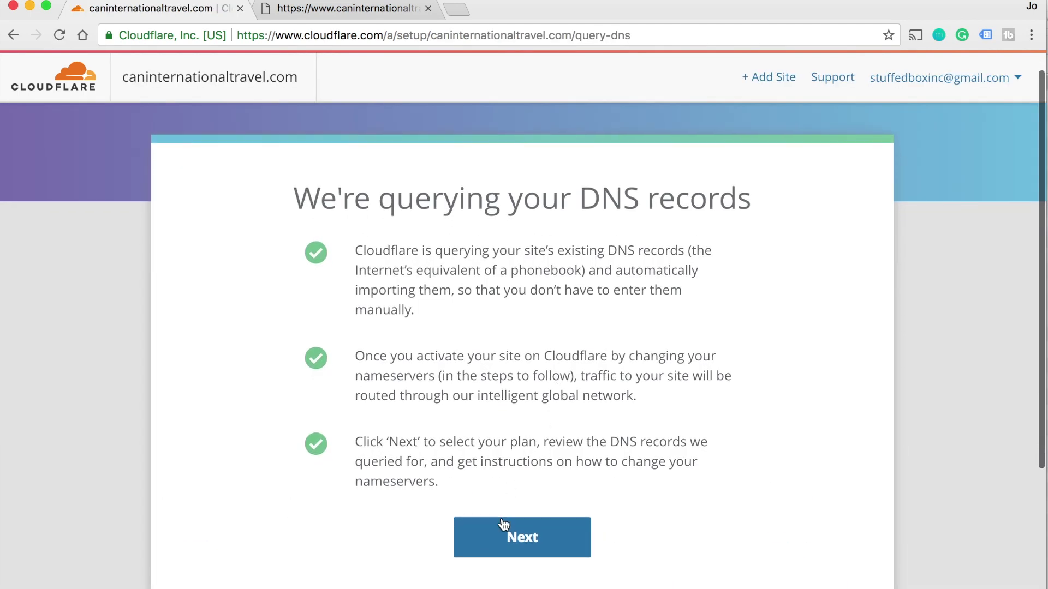
{"action": "left_click", "coordinate": [505, 552]}
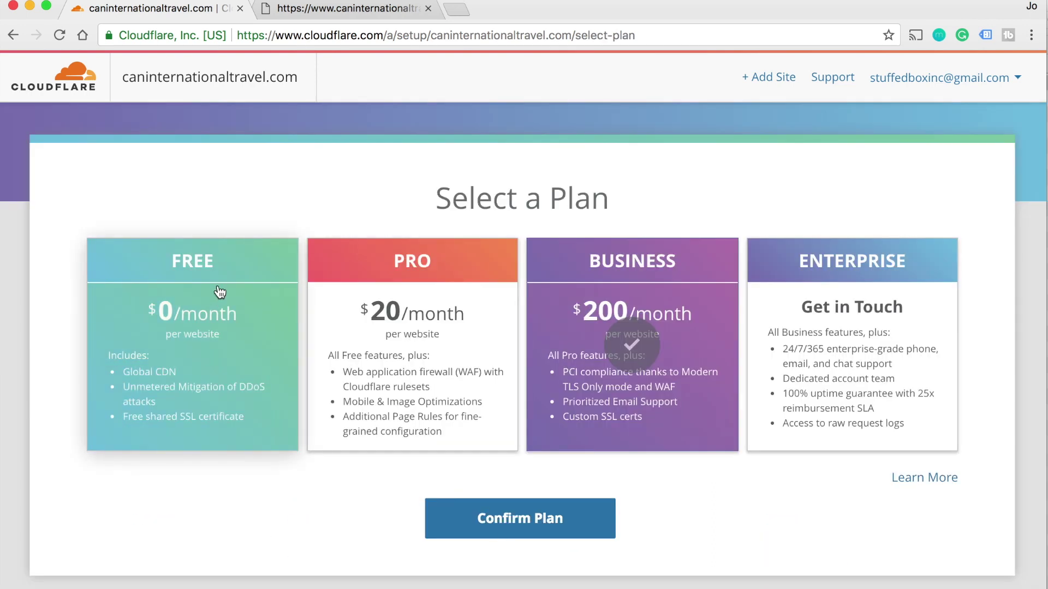
{"action": "left_click", "coordinate": [196, 427]}
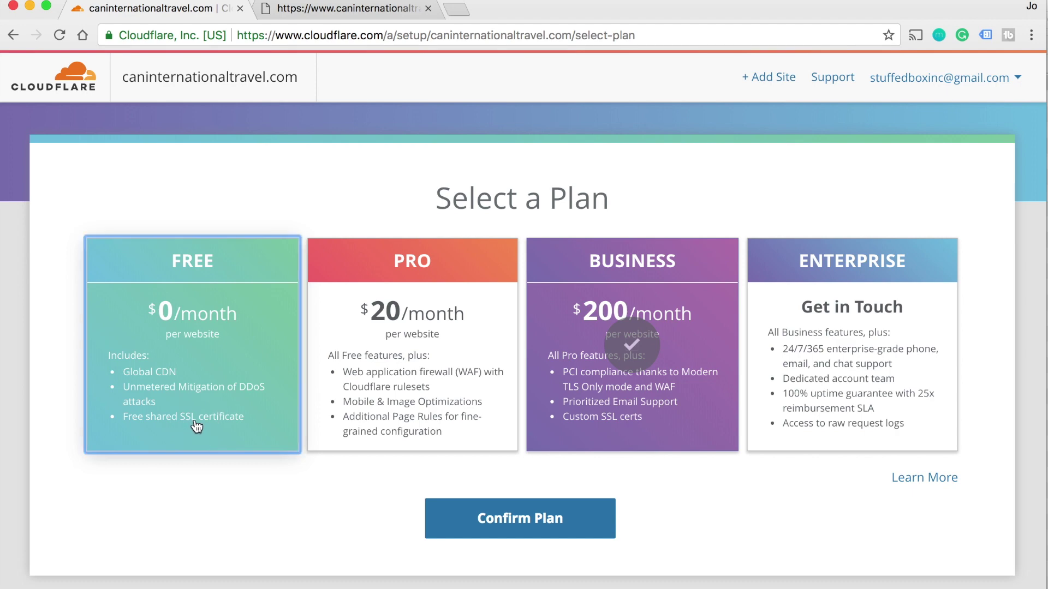
{"action": "left_click", "coordinate": [483, 530]}
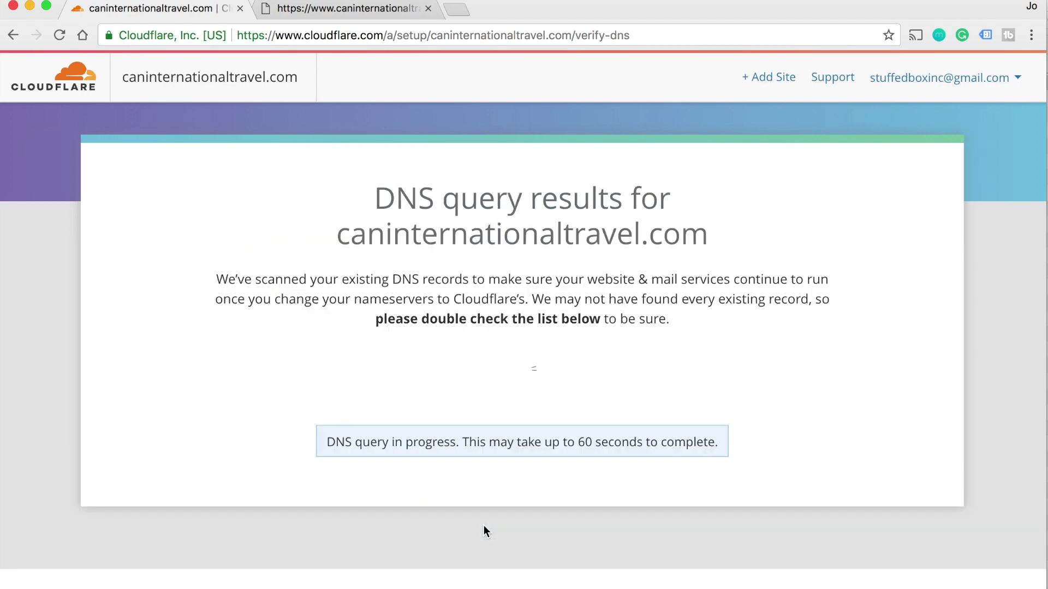
{"action": "scroll", "coordinate": [484, 528], "scroll_direction": "down", "scroll_amount": 1}
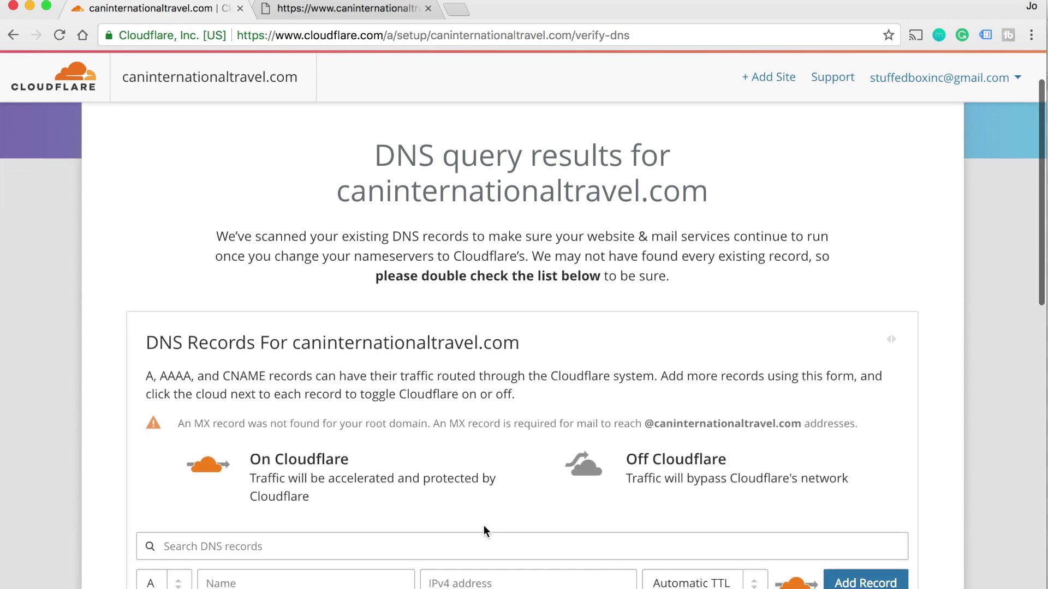
{"action": "scroll", "coordinate": [484, 529], "scroll_direction": "down", "scroll_amount": 3}
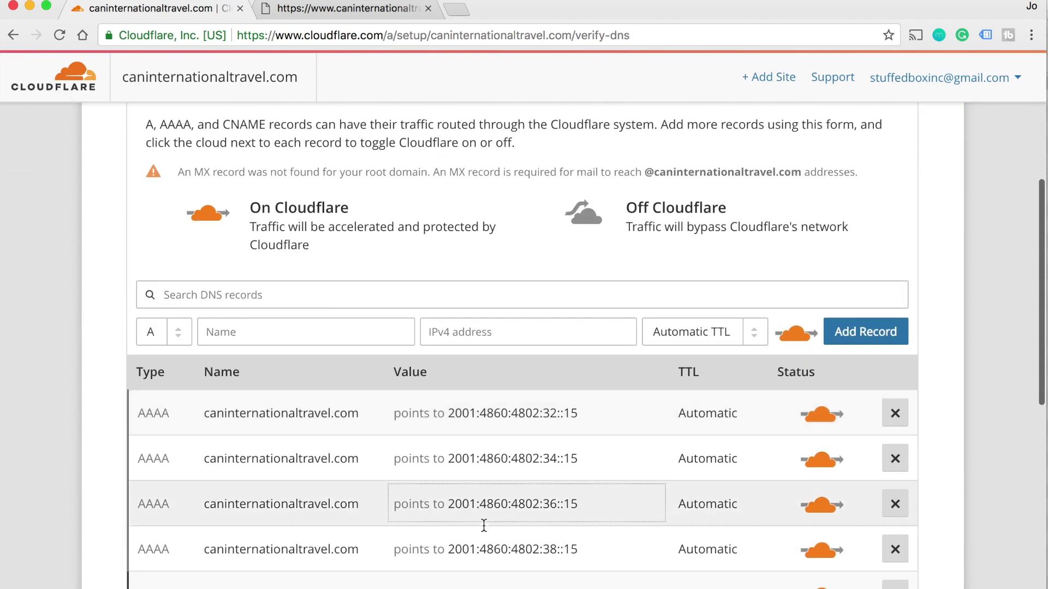
{"action": "scroll", "coordinate": [484, 525], "scroll_direction": "down", "scroll_amount": 2}
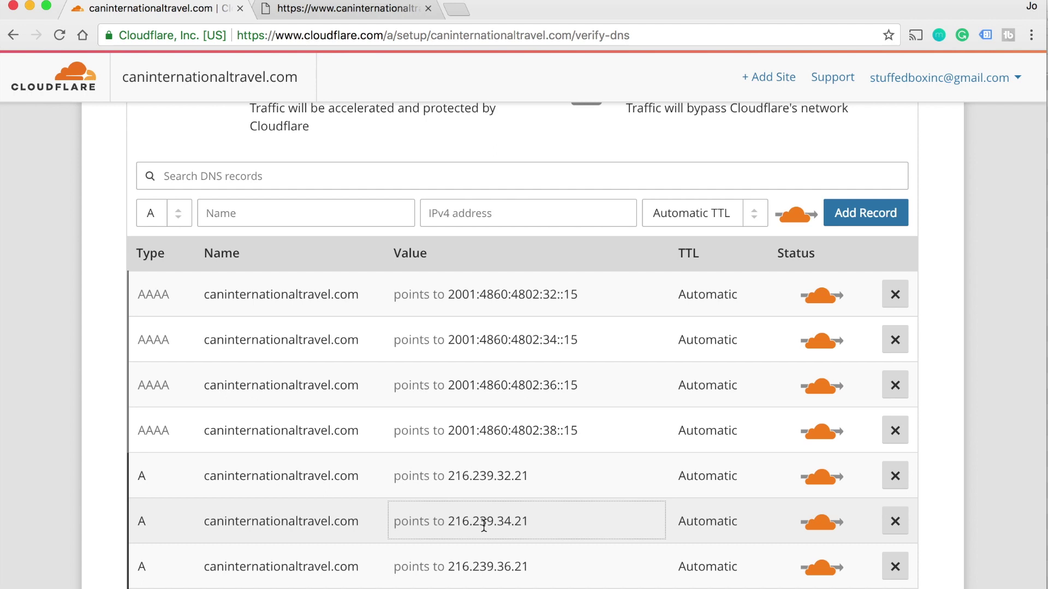
{"action": "scroll", "coordinate": [484, 527], "scroll_direction": "down", "scroll_amount": 2}
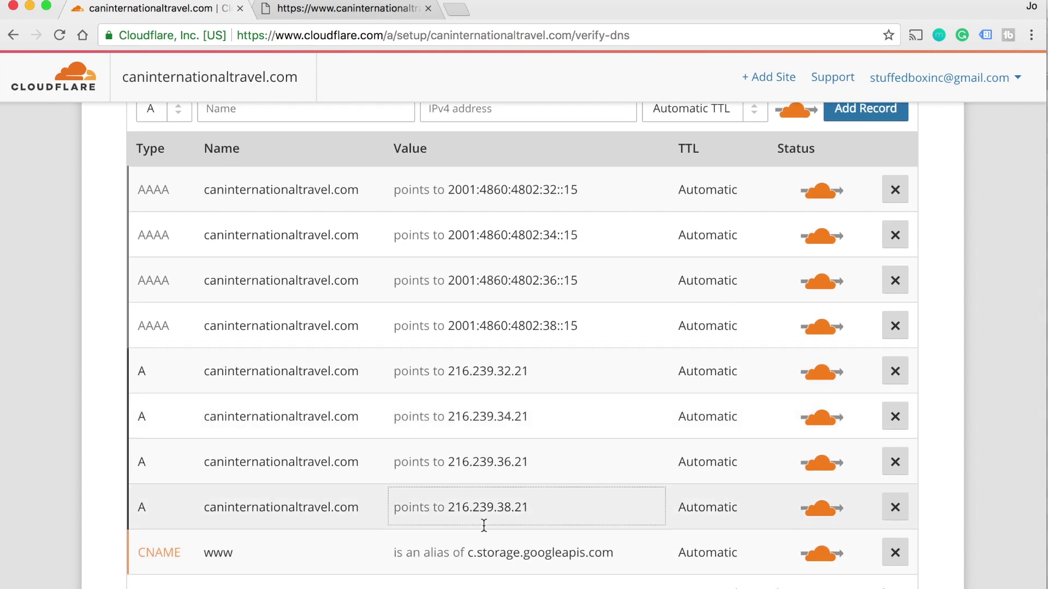
{"action": "scroll", "coordinate": [484, 526], "scroll_direction": "down", "scroll_amount": 1}
{"action": "scroll", "coordinate": [484, 526], "scroll_direction": "down", "scroll_amount": 1}
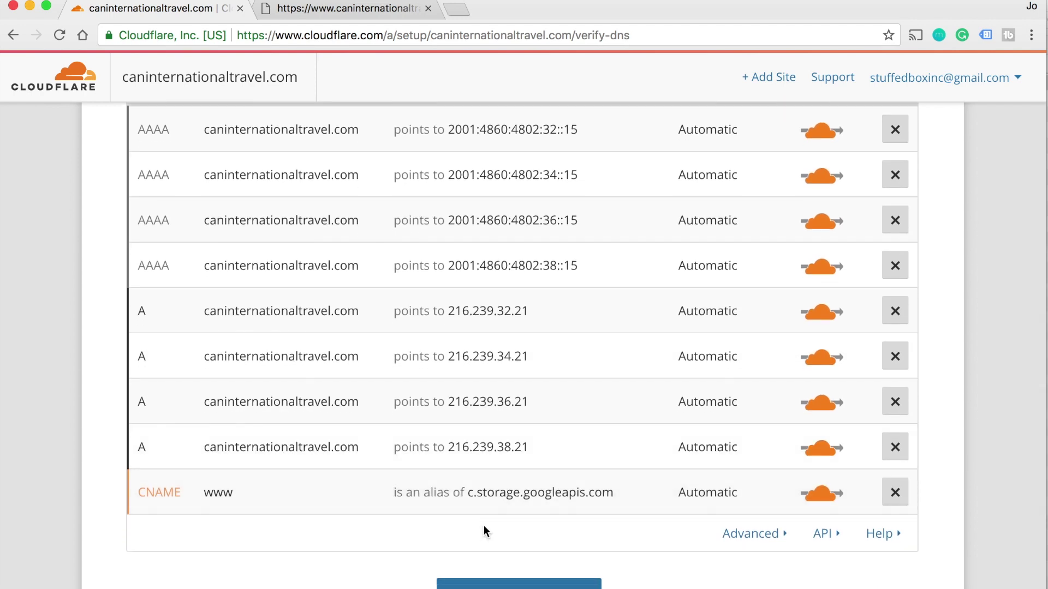
{"action": "scroll", "coordinate": [484, 527], "scroll_direction": "down", "scroll_amount": 1}
{"action": "scroll", "coordinate": [484, 526], "scroll_direction": "down", "scroll_amount": 3}
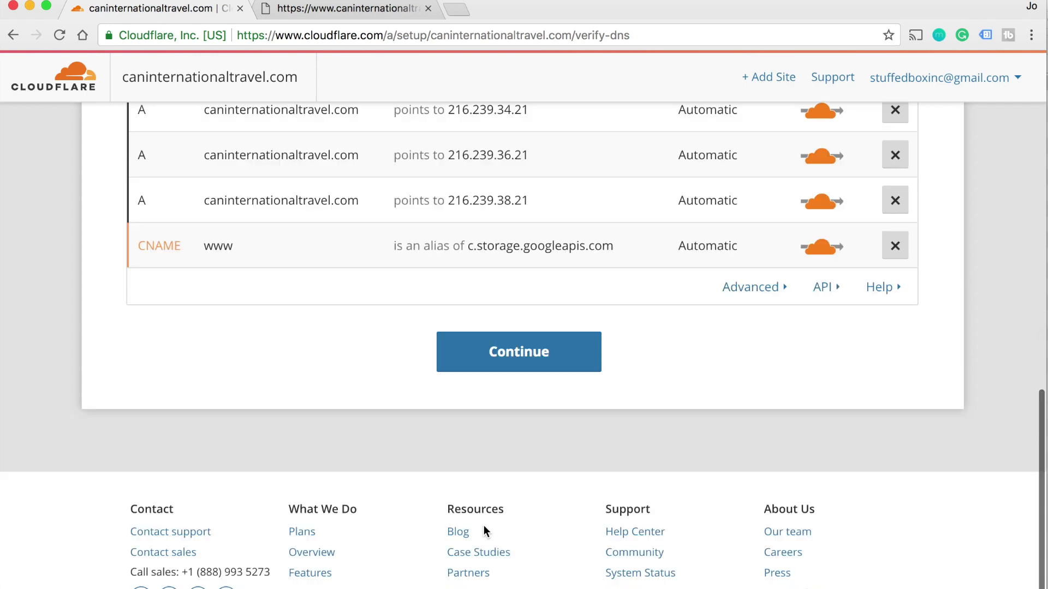
- Accept the imported DNS records, finish setup, and select both assigned Cloudflare nameservers for copying
{"action": "left_click", "coordinate": [534, 358]}
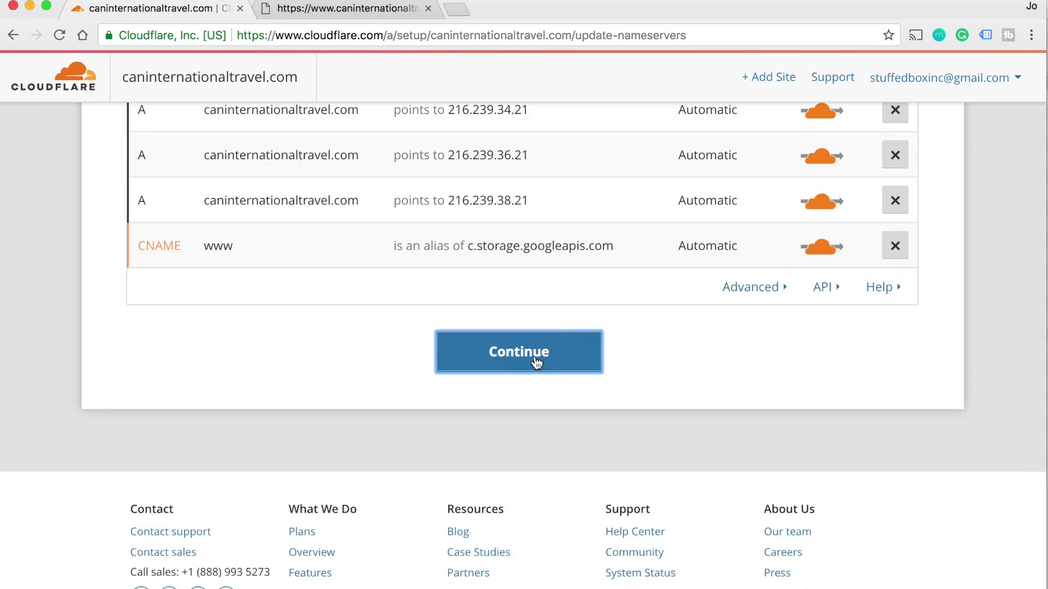
{"action": "scroll", "coordinate": [535, 362], "scroll_direction": "up", "scroll_amount": 2}
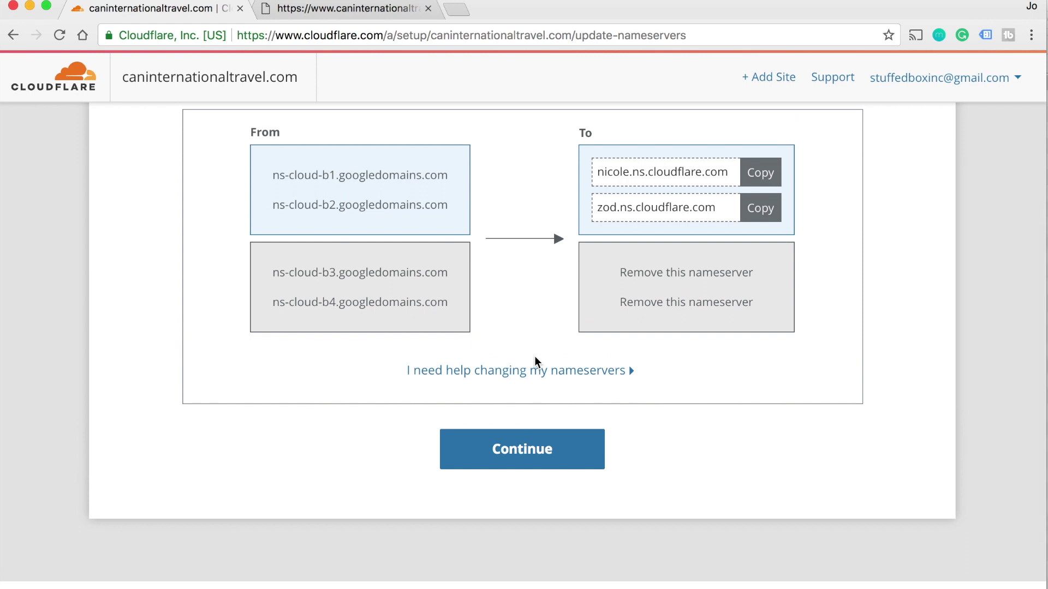
{"action": "scroll", "coordinate": [535, 362], "scroll_direction": "up", "scroll_amount": 1}
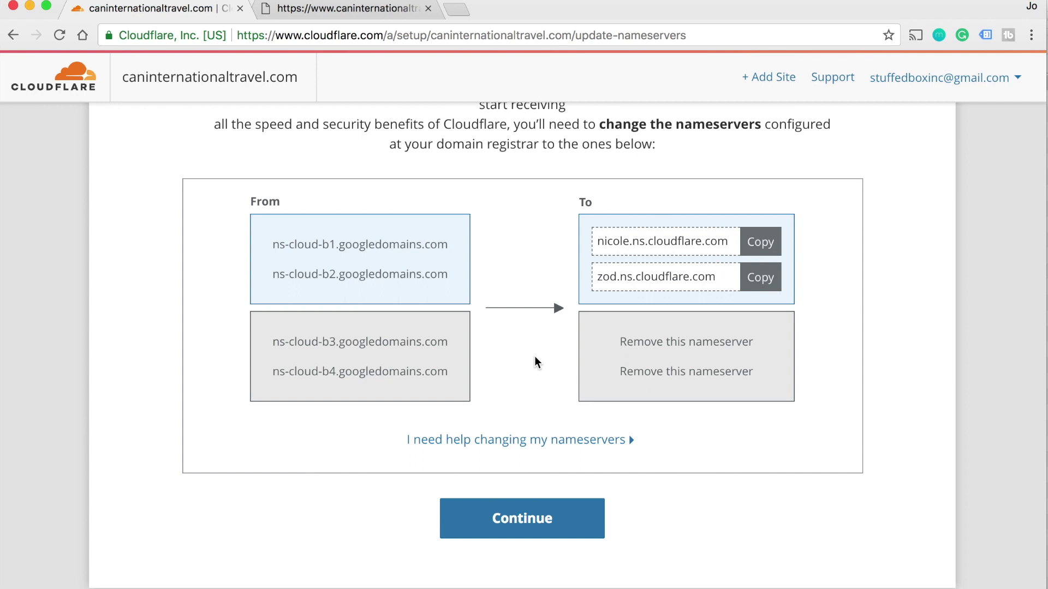
{"action": "scroll", "coordinate": [535, 362], "scroll_direction": "up", "scroll_amount": 1}
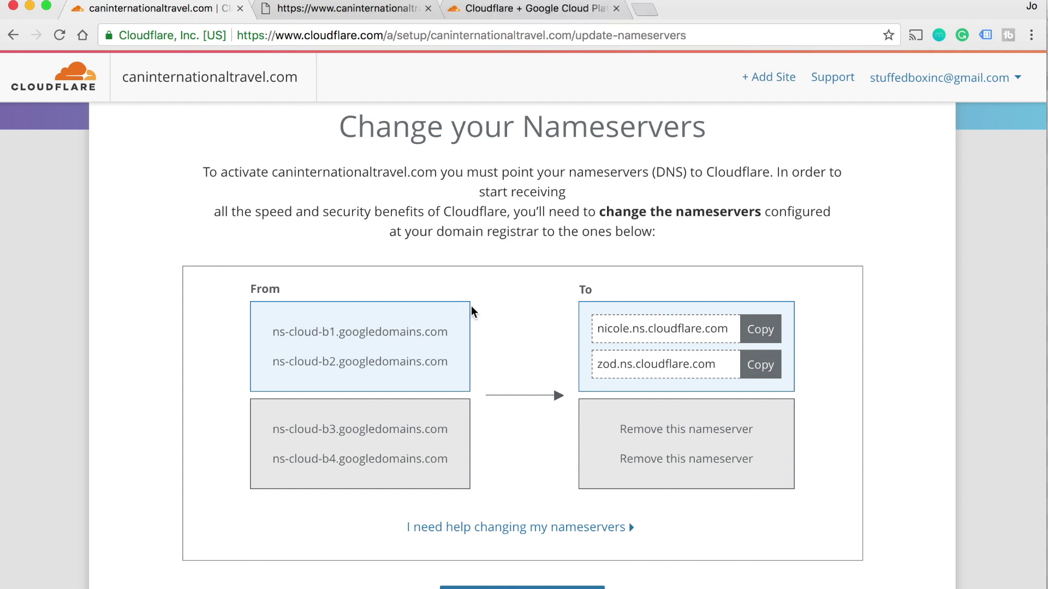
{"action": "scroll", "coordinate": [472, 312], "scroll_direction": "down", "scroll_amount": 1}
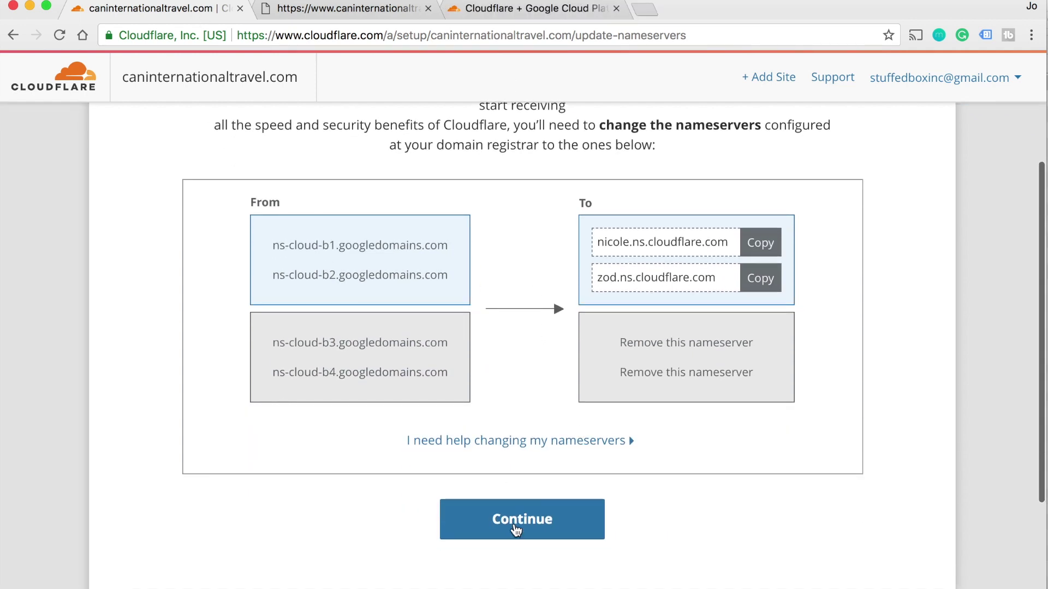
{"action": "left_click", "coordinate": [515, 528]}
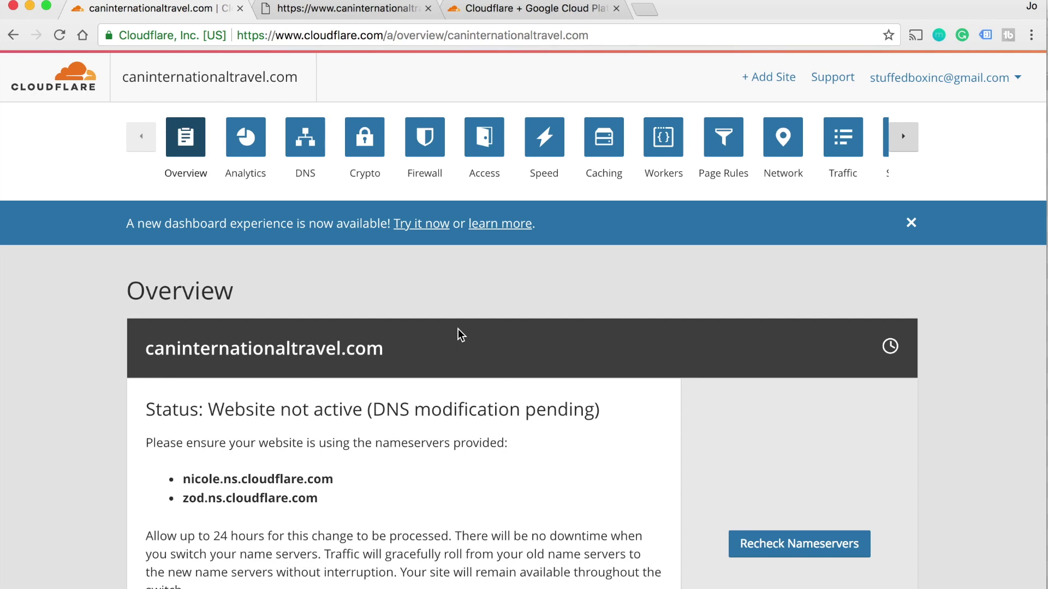
{"action": "scroll", "coordinate": [458, 329], "scroll_direction": "down", "scroll_amount": 3}
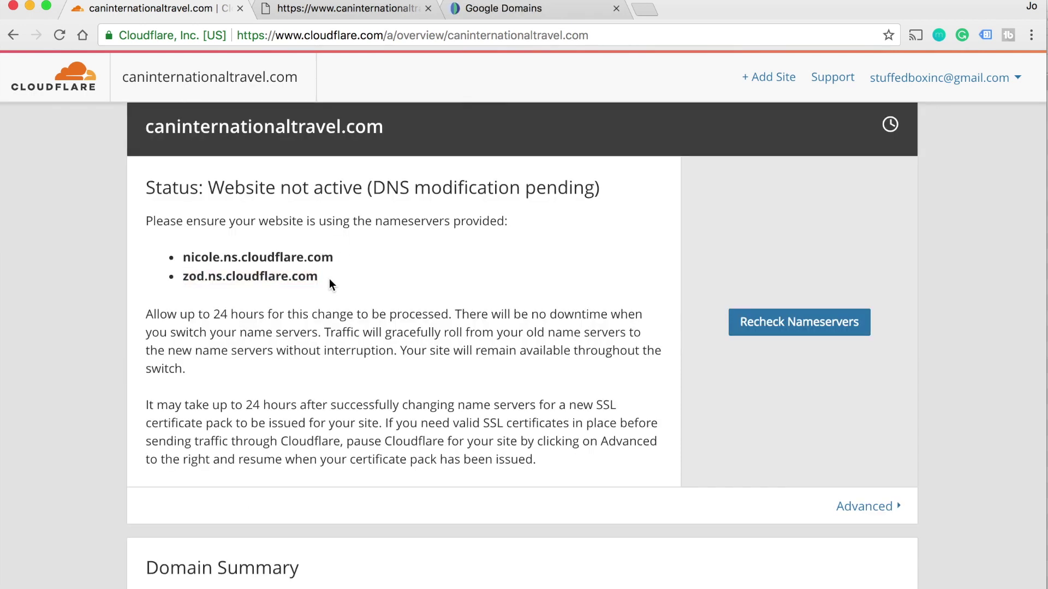
{"action": "left_click_drag", "start_coordinate": [329, 278], "coordinate": [186, 256]}
{"action": "key", "text": "super+c"}
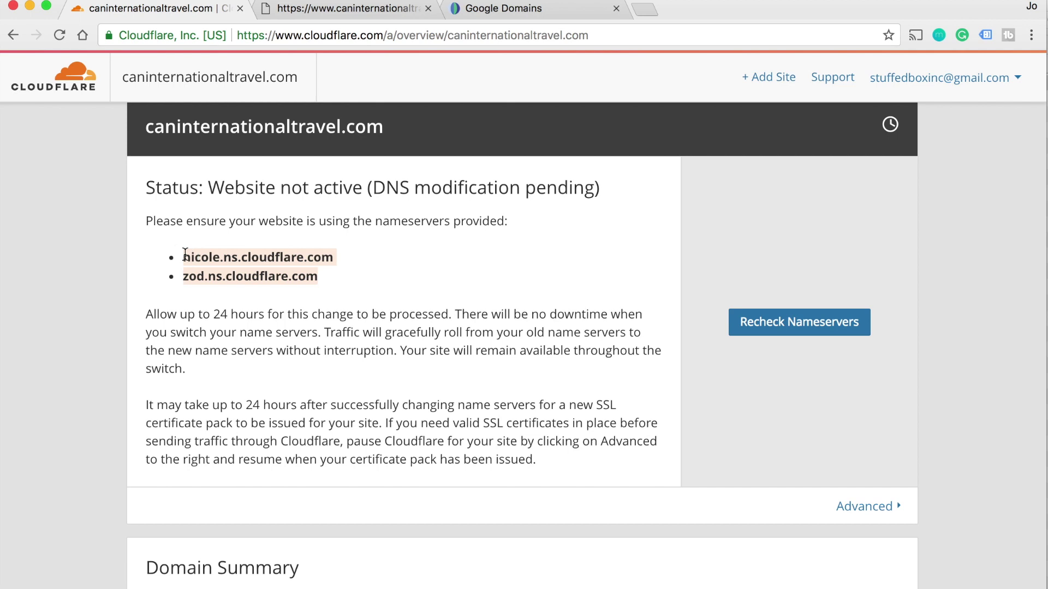
- Switch caninternationaltravel.com's DNS settings in Google Domains to custom name servers
{"action": "left_click", "coordinate": [571, 13]}
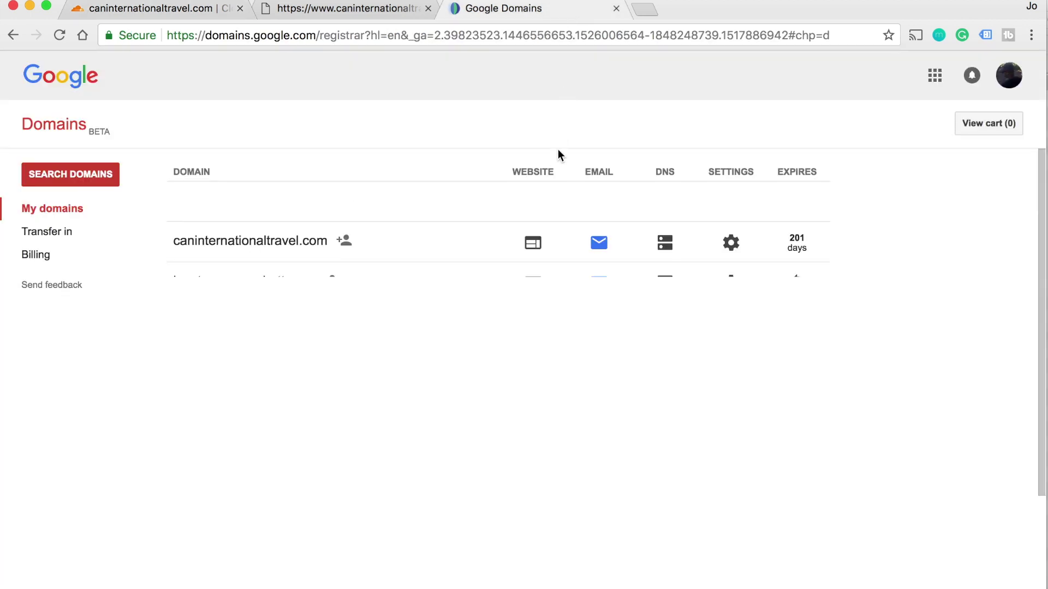
{"action": "left_click", "coordinate": [672, 250]}
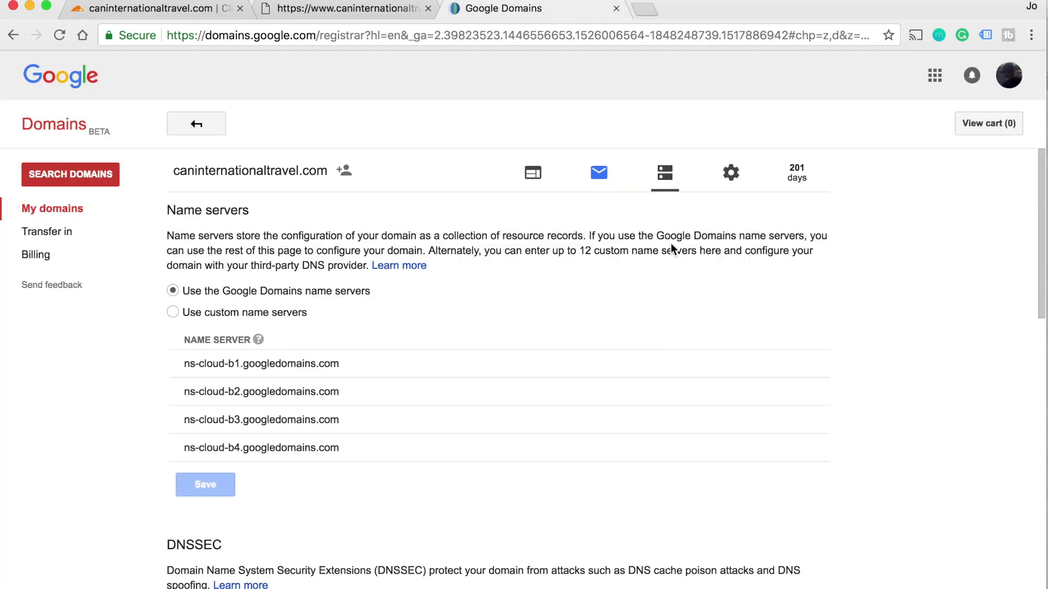
{"action": "left_click", "coordinate": [251, 313]}
- Enter nicole.ns.cloudflare.com and zod.ns.cloudflare.com as separate name servers and save
{"action": "left_click", "coordinate": [233, 361]}
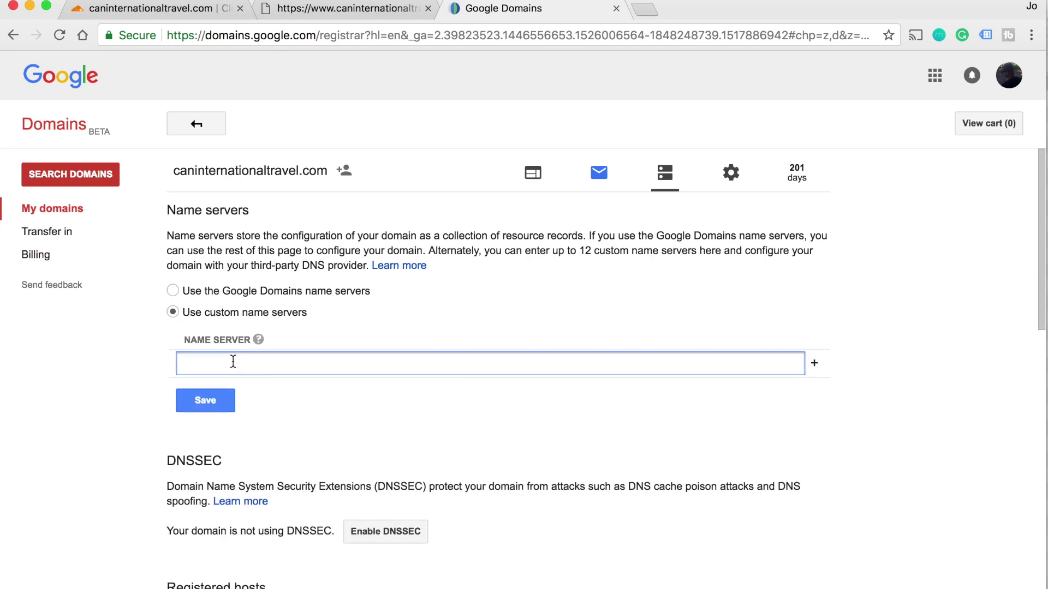
{"action": "key", "text": "super+v"}
{"action": "left_click", "coordinate": [300, 366]}
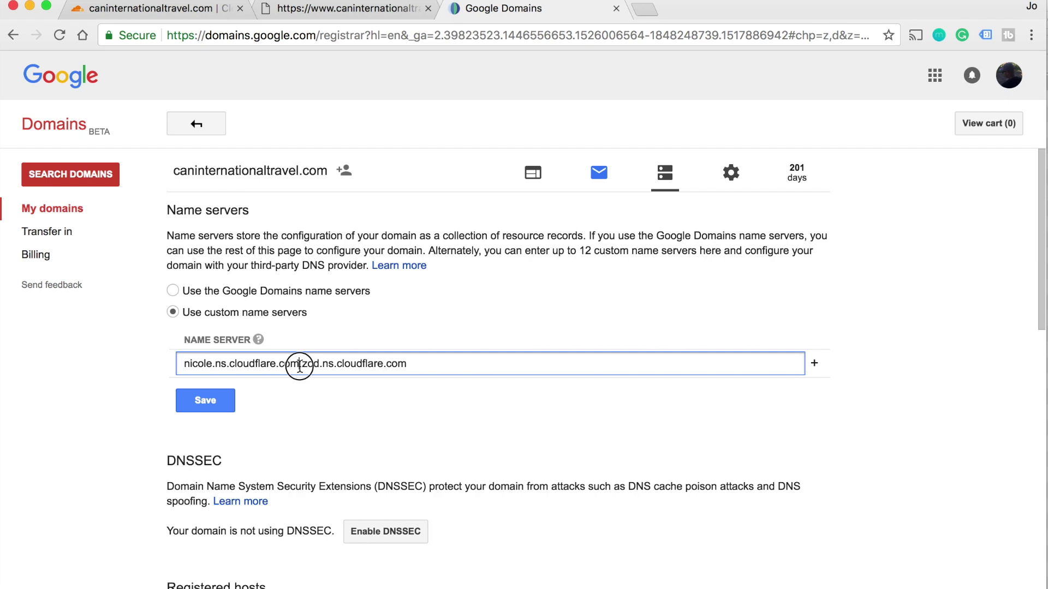
{"action": "left_click_drag", "start_coordinate": [299, 365], "coordinate": [424, 365]}
{"action": "key", "text": "super+c"}
{"action": "key", "text": "BackSpace"}
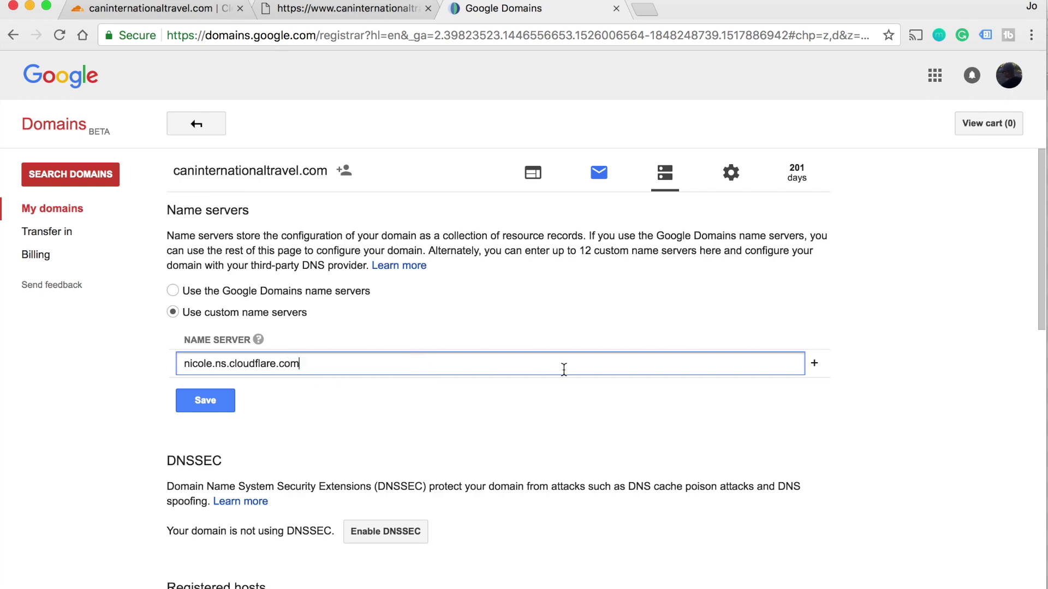
{"action": "left_click", "coordinate": [815, 367]}
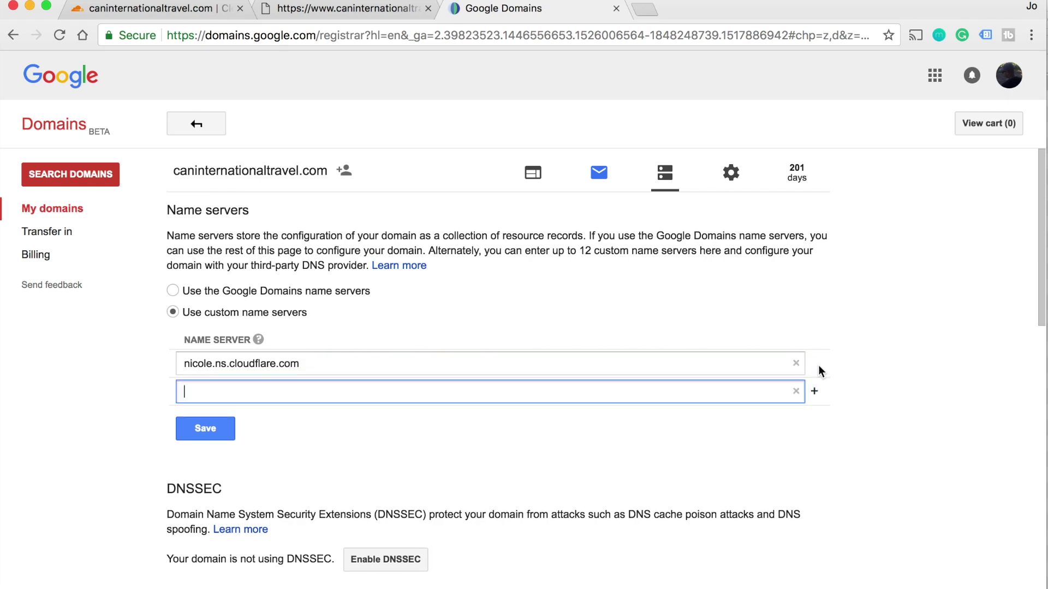
{"action": "key", "text": "super+v"}
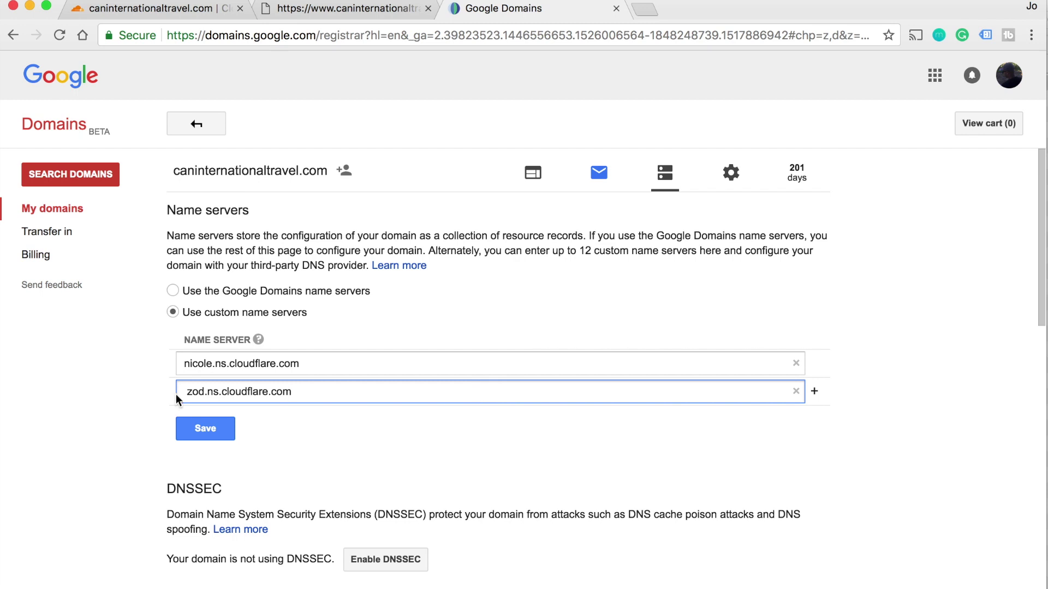
{"action": "left_click", "coordinate": [177, 398]}
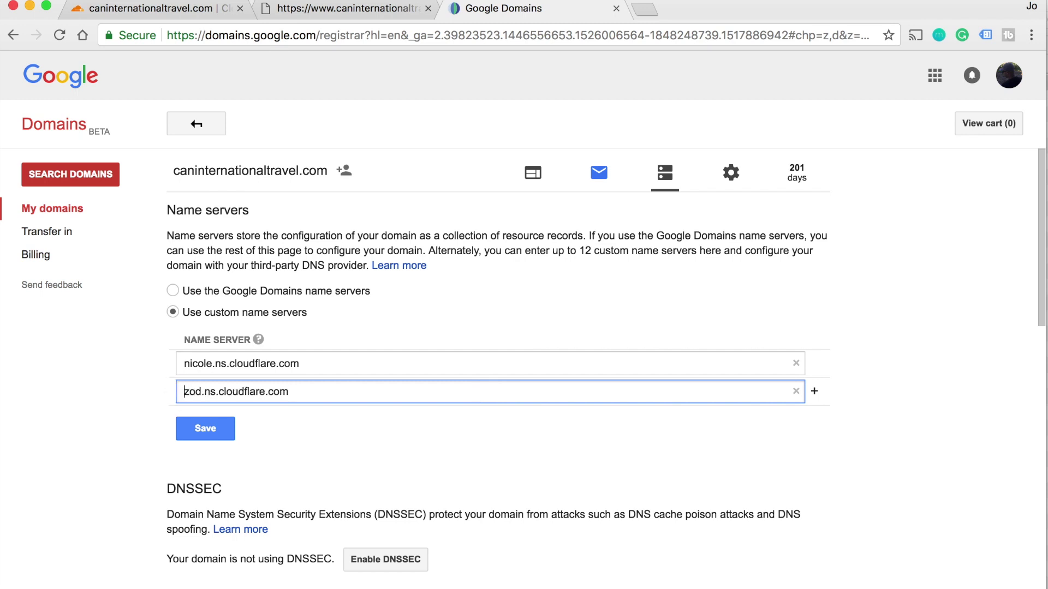
{"action": "left_click", "coordinate": [204, 432]}
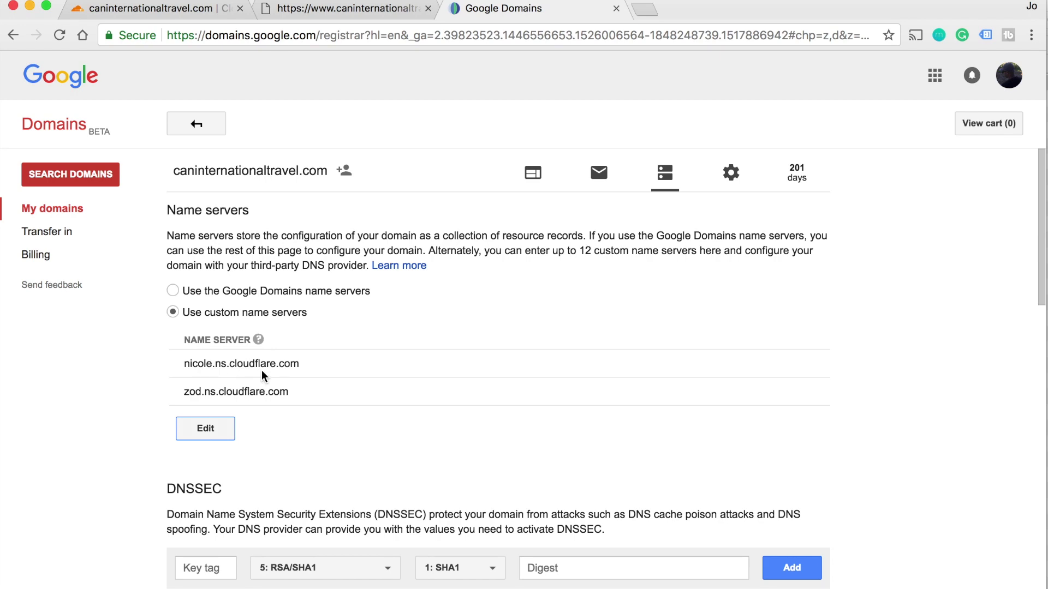
{"action": "scroll", "coordinate": [454, 414], "scroll_direction": "down", "scroll_amount": 3}
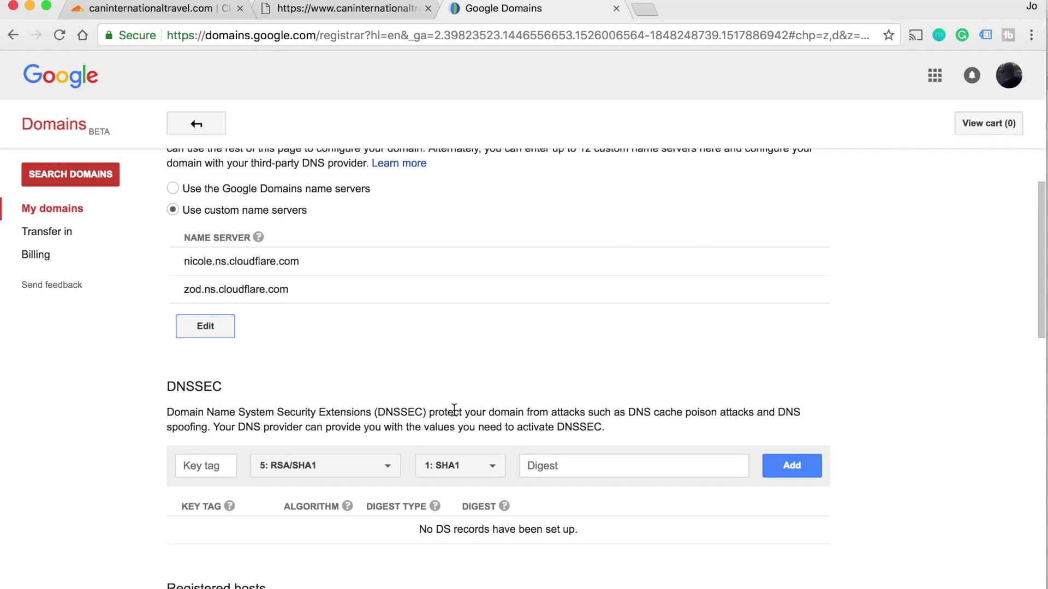
{"action": "scroll", "coordinate": [453, 411], "scroll_direction": "down", "scroll_amount": 5}
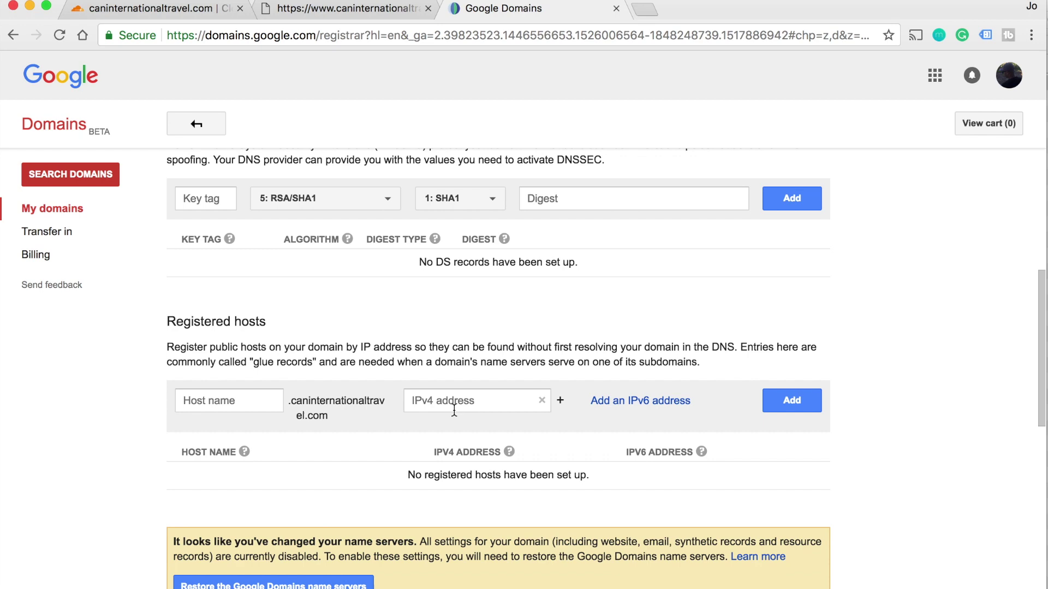
{"action": "scroll", "coordinate": [591, 398], "scroll_direction": "down", "scroll_amount": 5}
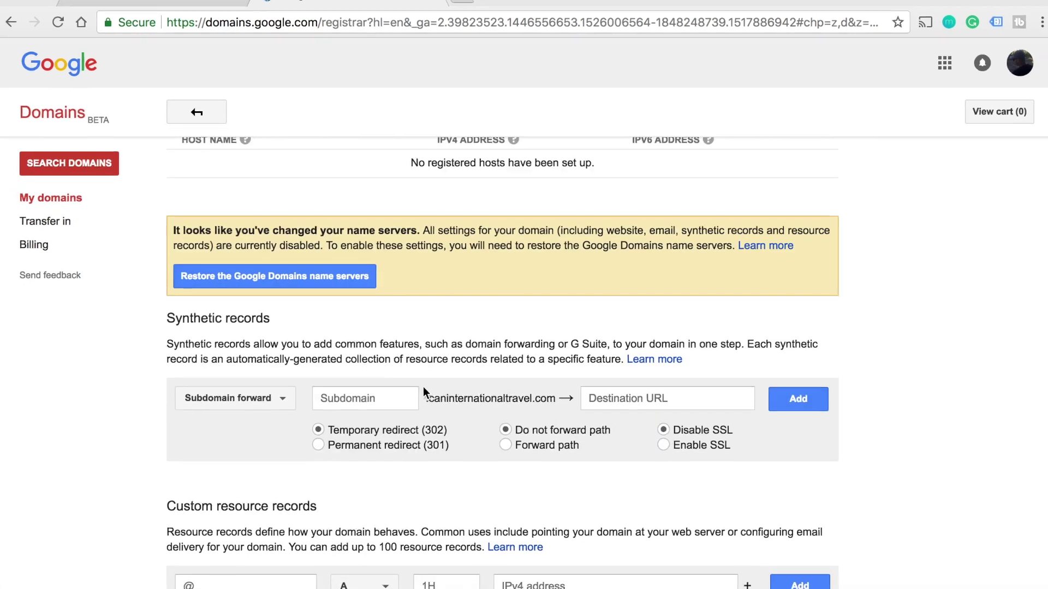
{"action": "left_click", "coordinate": [373, 449]}
{"action": "type", "text": "@"}
{"action": "key", "text": "Tab"}
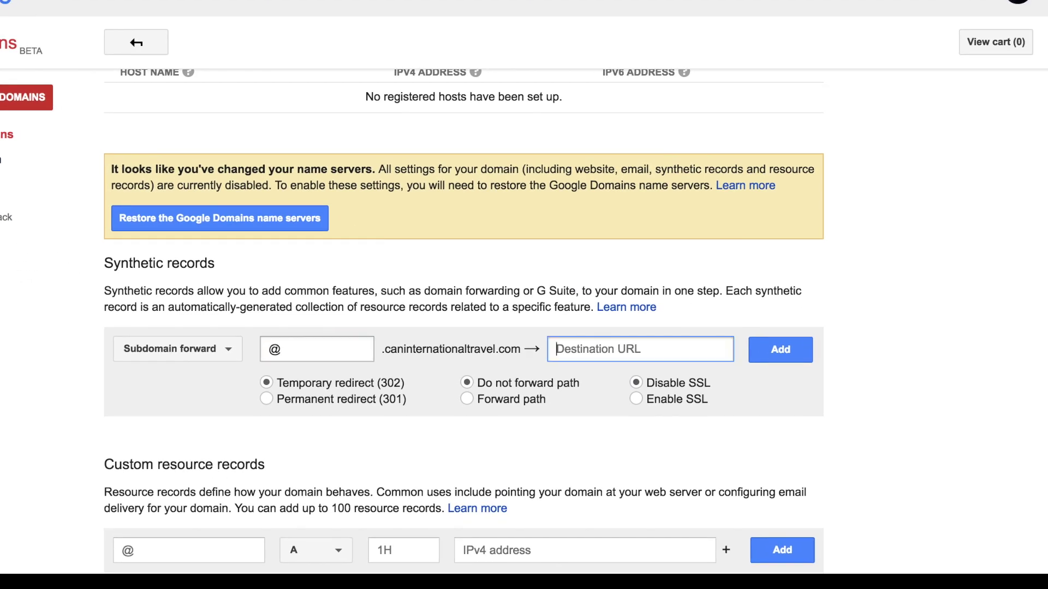
{"action": "type", "text": "https://"}
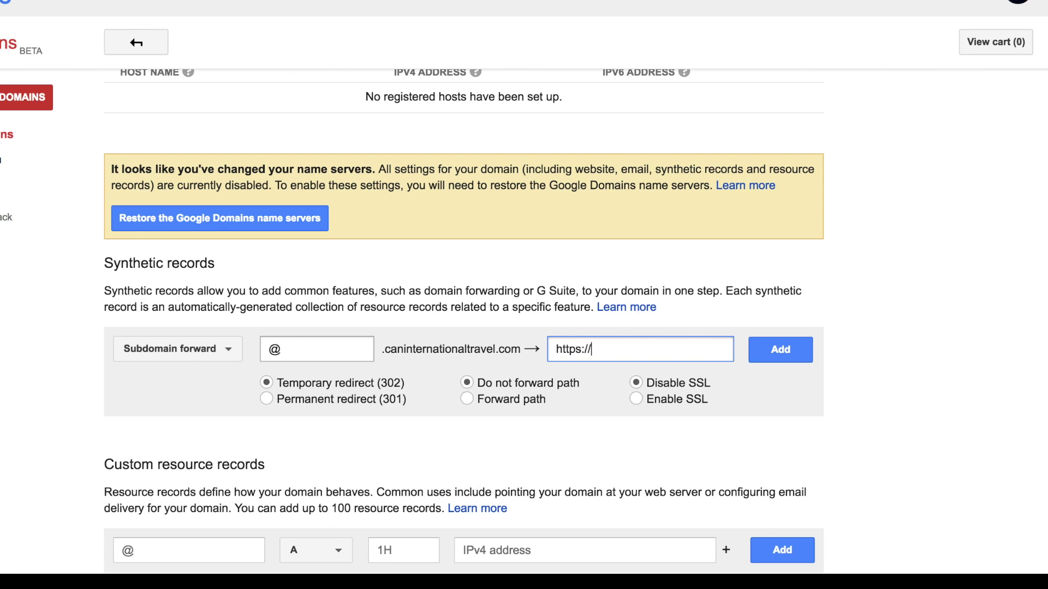
{"action": "type", "text": "www.can"}
{"action": "type", "text": "internatio"}
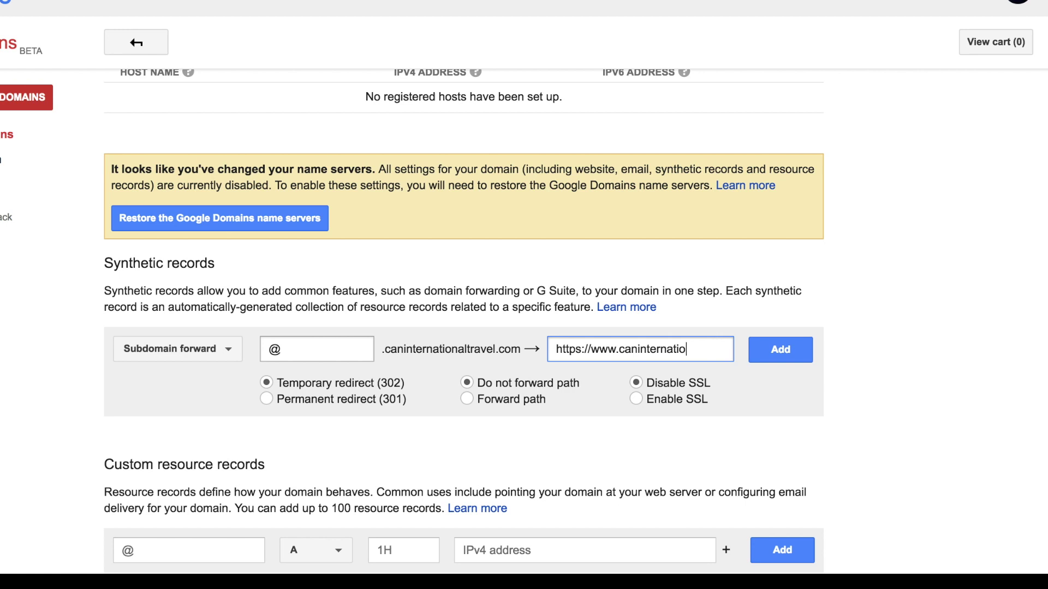
{"action": "type", "text": "naltravel.com"}
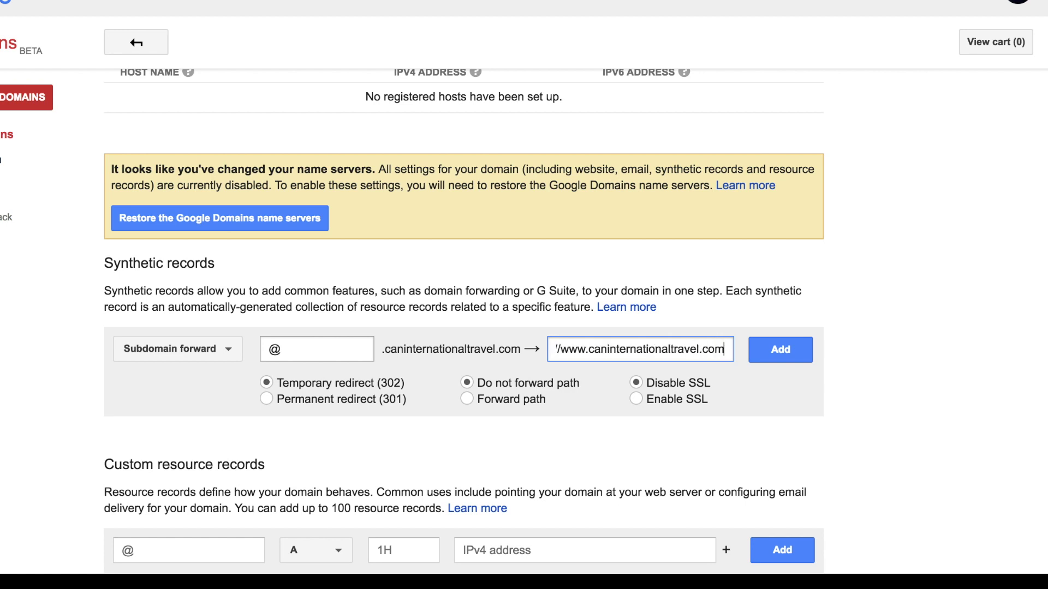
{"action": "left_click", "coordinate": [638, 401]}
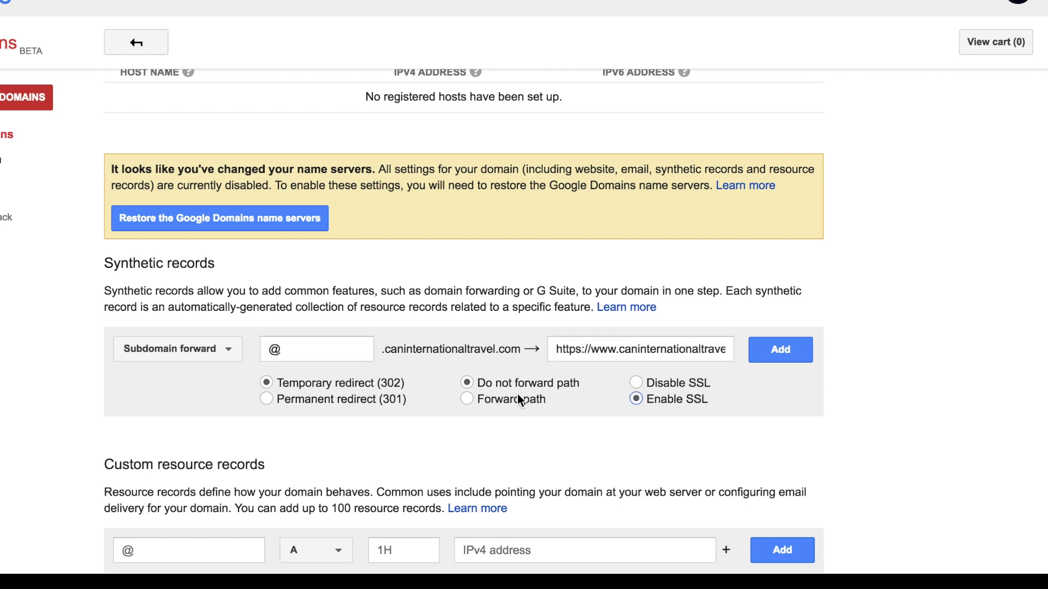
{"action": "left_click", "coordinate": [383, 400]}
{"action": "left_click", "coordinate": [781, 349]}
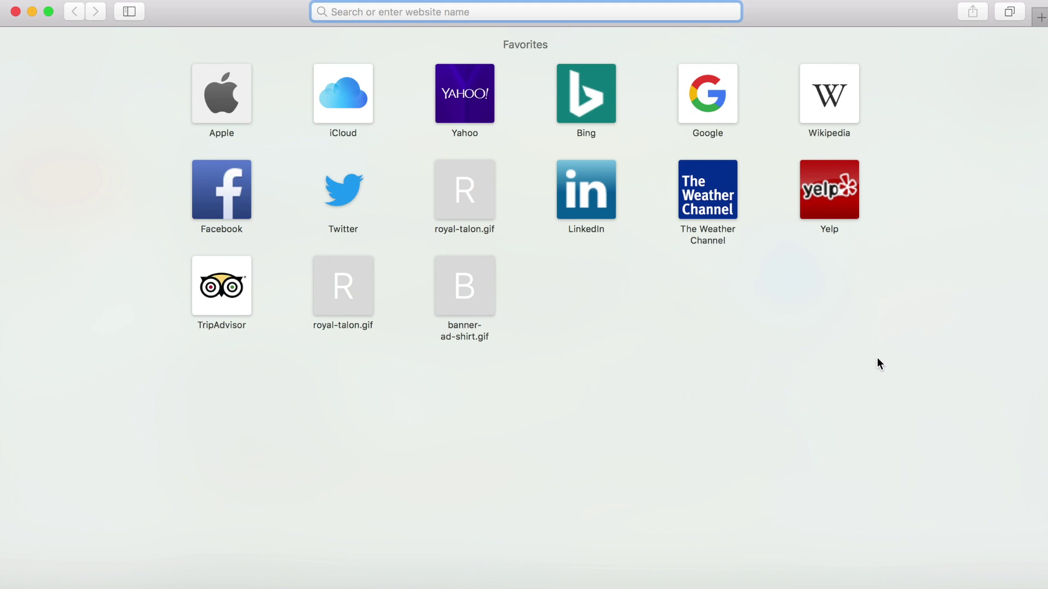
{"action": "type", "text": "caninternationaltravel.com"}
- Load caninternationaltravel.com in Safari and reload it to see the Alpha site
{"action": "key", "text": "Return"}
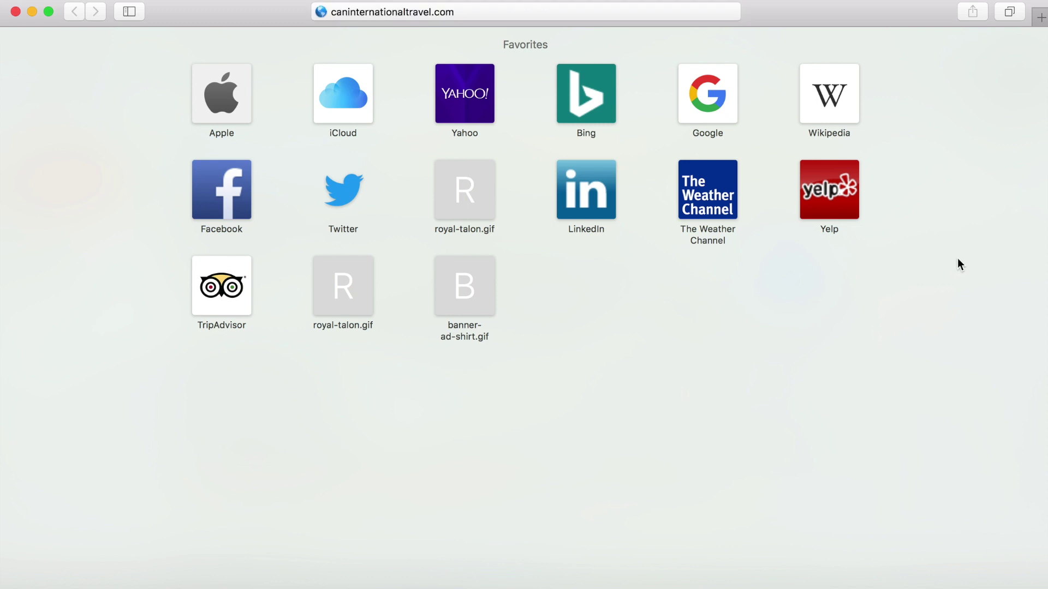
{"action": "left_click", "coordinate": [500, 19]}
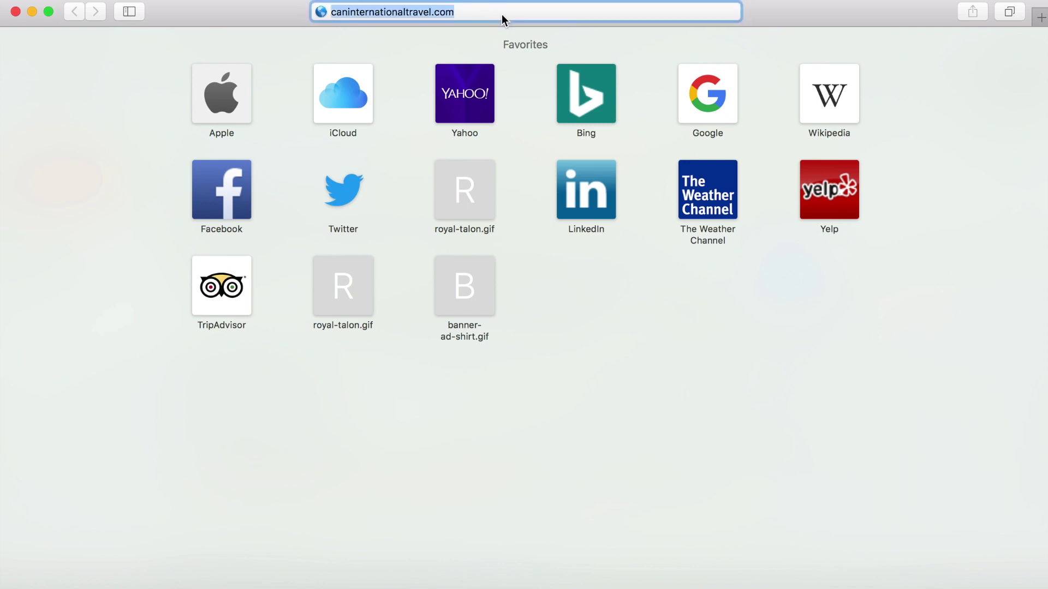
{"action": "key", "text": "Return"}
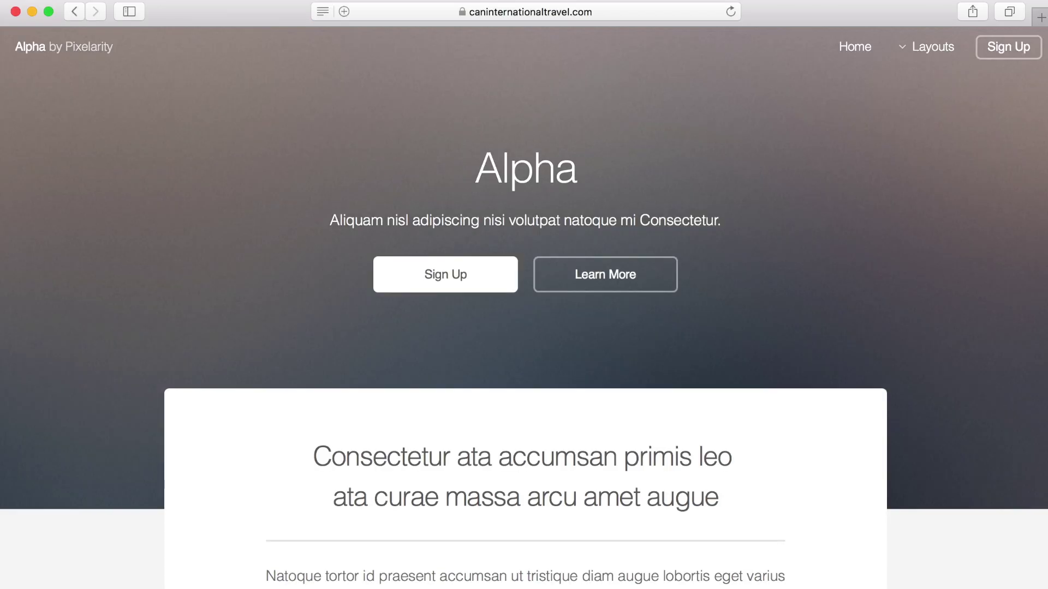
{"action": "left_click", "coordinate": [461, 13]}
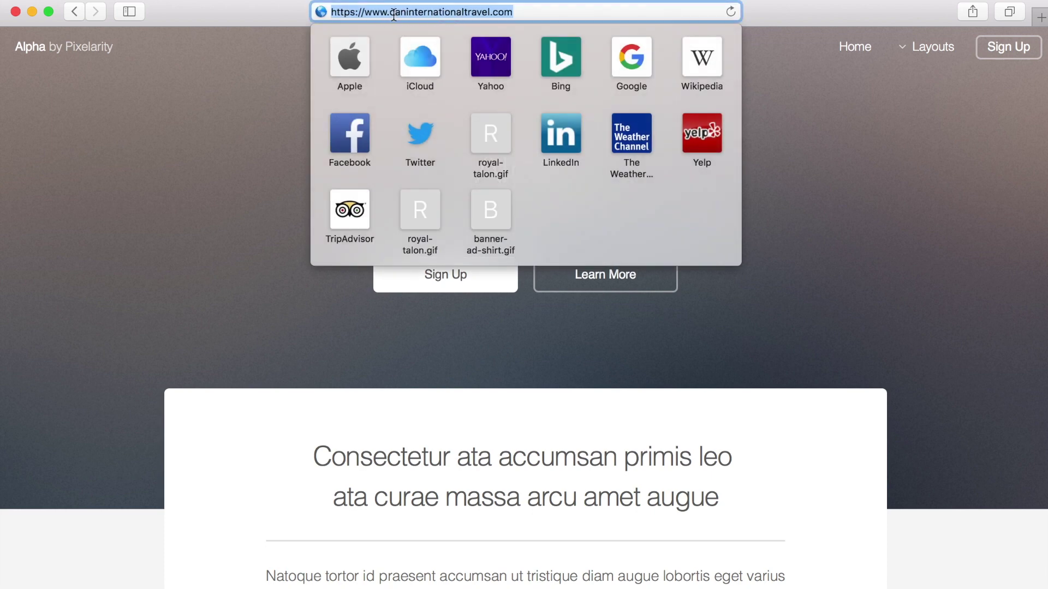
{"action": "type", "text": "www"}
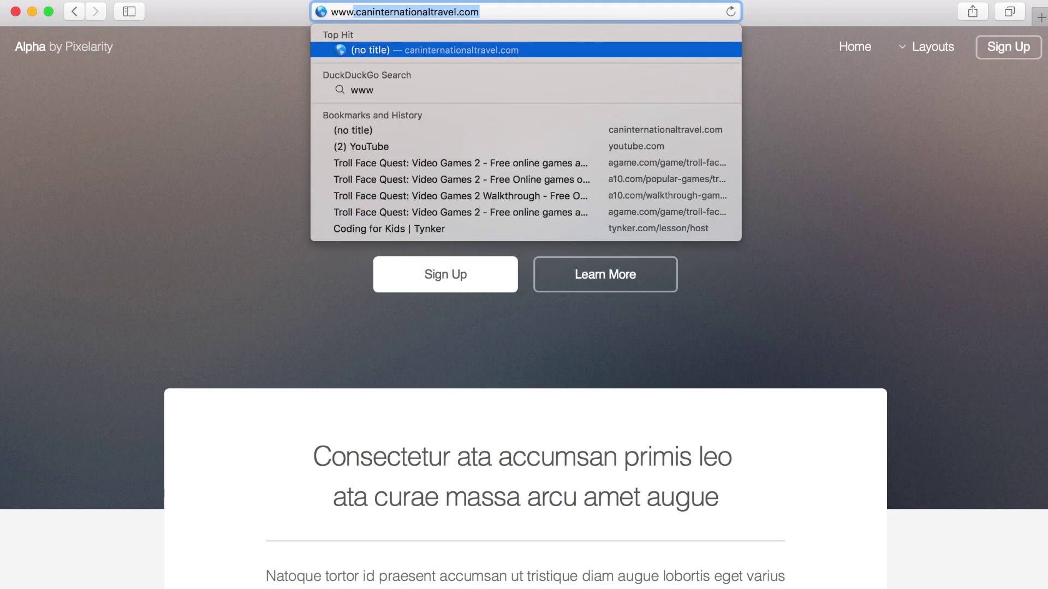
{"action": "scroll", "coordinate": [524, 328], "scroll_direction": "down", "scroll_amount": 10}
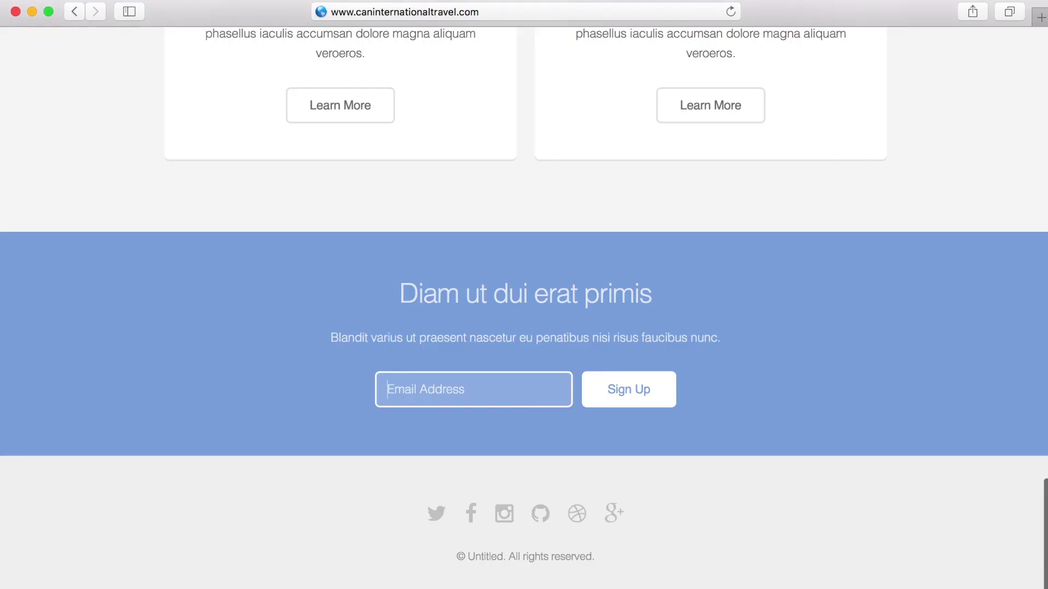
{"action": "left_click", "coordinate": [490, 14]}
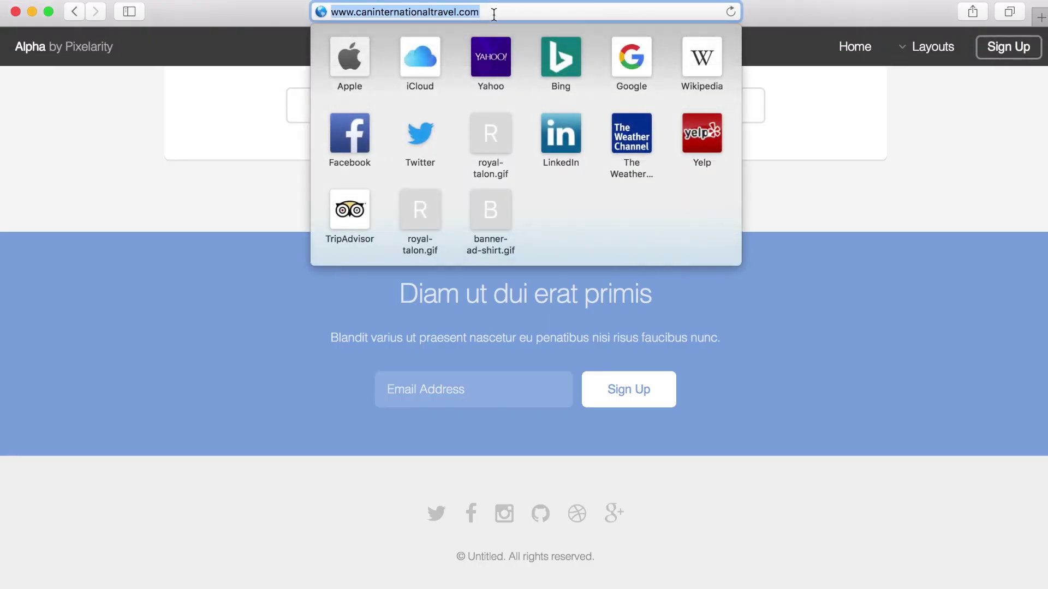
{"action": "left_click", "coordinate": [494, 15]}
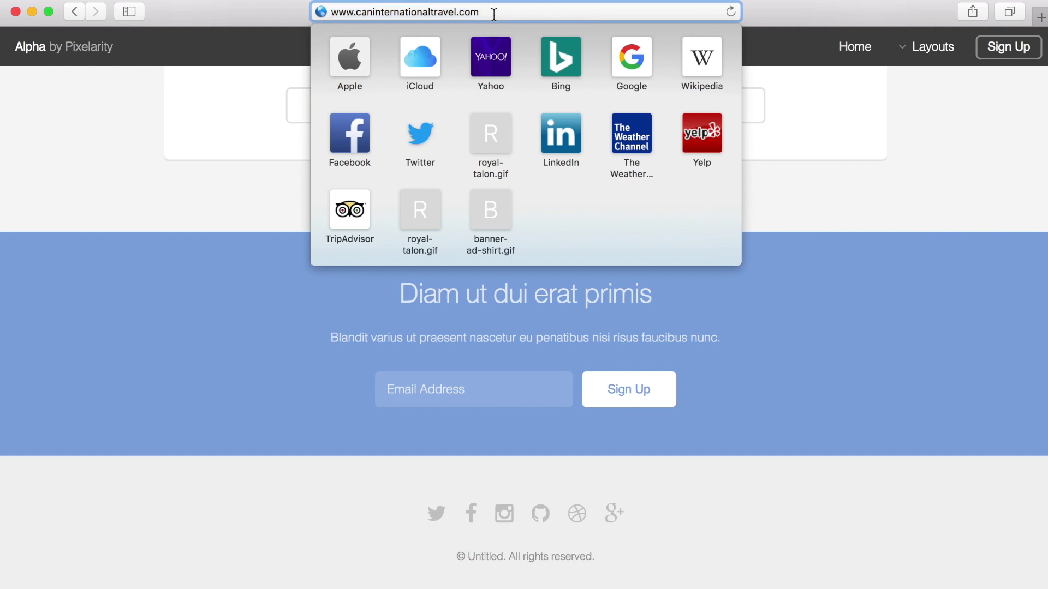
{"action": "key", "text": "Return"}
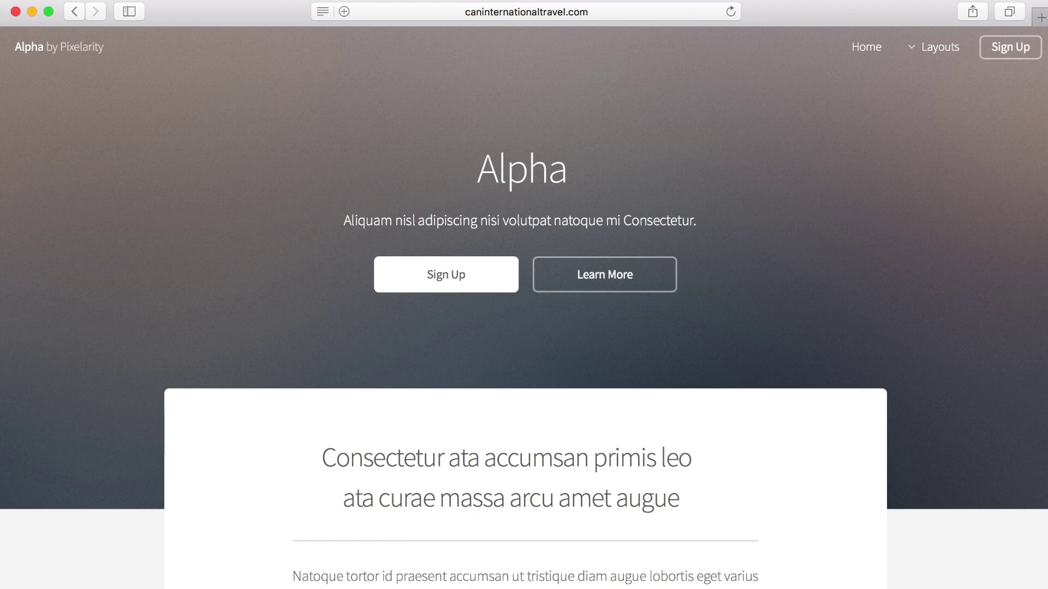
{"action": "left_click", "coordinate": [494, 15]}
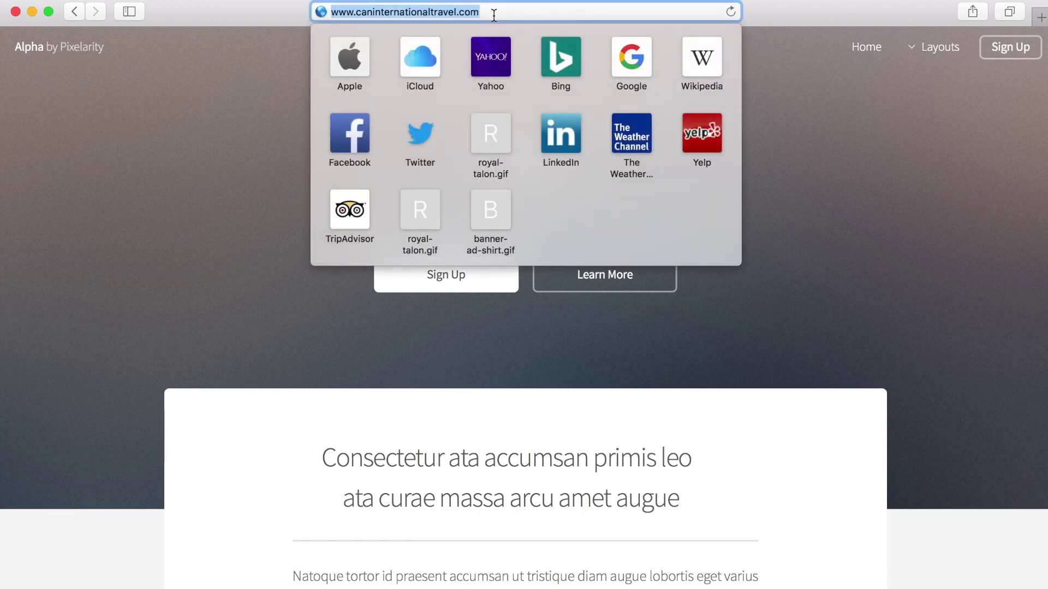
{"action": "left_click", "coordinate": [194, 137]}
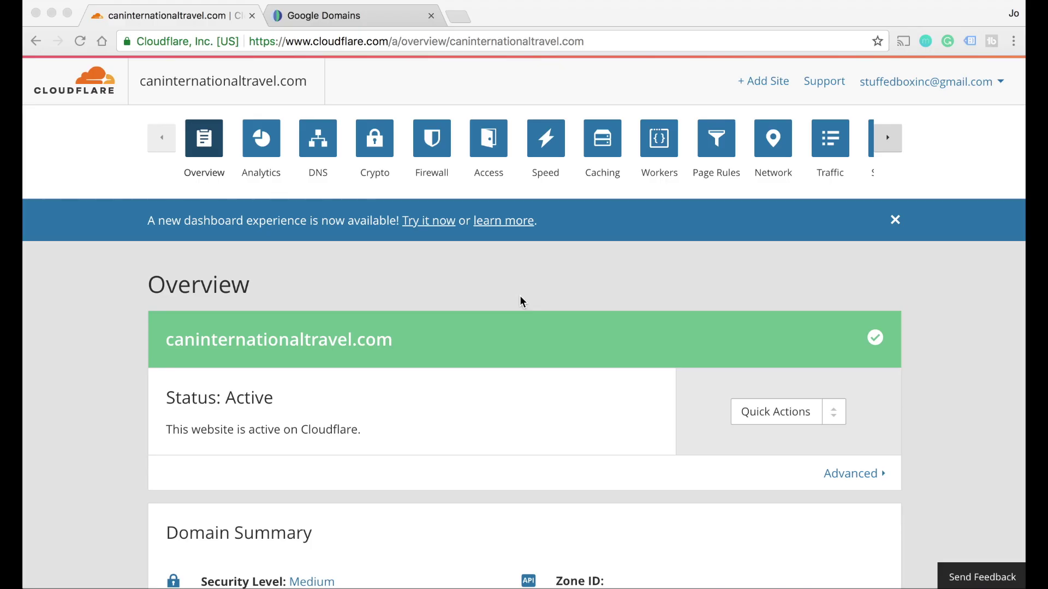
- In Crypto settings, switch on Always Use HTTPS and Automatic HTTPS Rewrites
{"action": "left_click", "coordinate": [375, 146]}
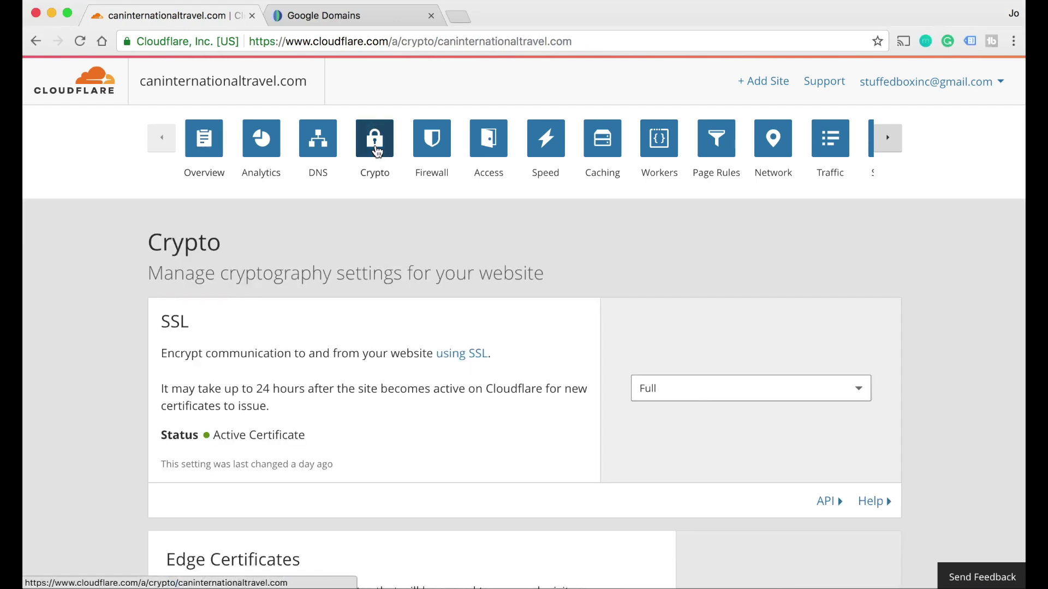
{"action": "scroll", "coordinate": [442, 370], "scroll_direction": "down", "scroll_amount": 1}
{"action": "scroll", "coordinate": [441, 372], "scroll_direction": "down", "scroll_amount": 2}
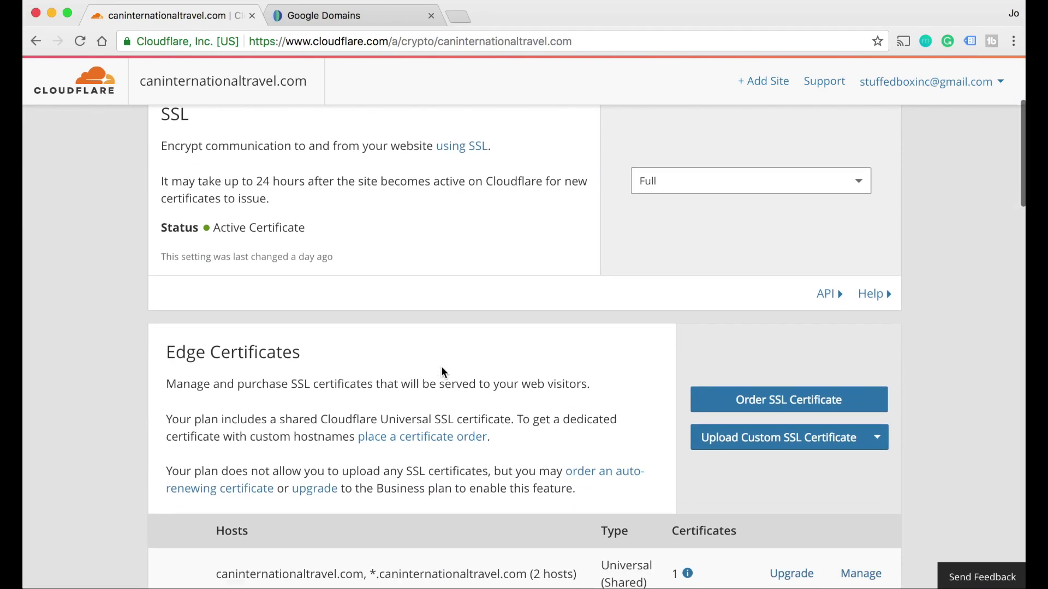
{"action": "scroll", "coordinate": [441, 372], "scroll_direction": "down", "scroll_amount": 3}
{"action": "scroll", "coordinate": [442, 372], "scroll_direction": "down", "scroll_amount": 5}
{"action": "scroll", "coordinate": [441, 372], "scroll_direction": "down", "scroll_amount": 3}
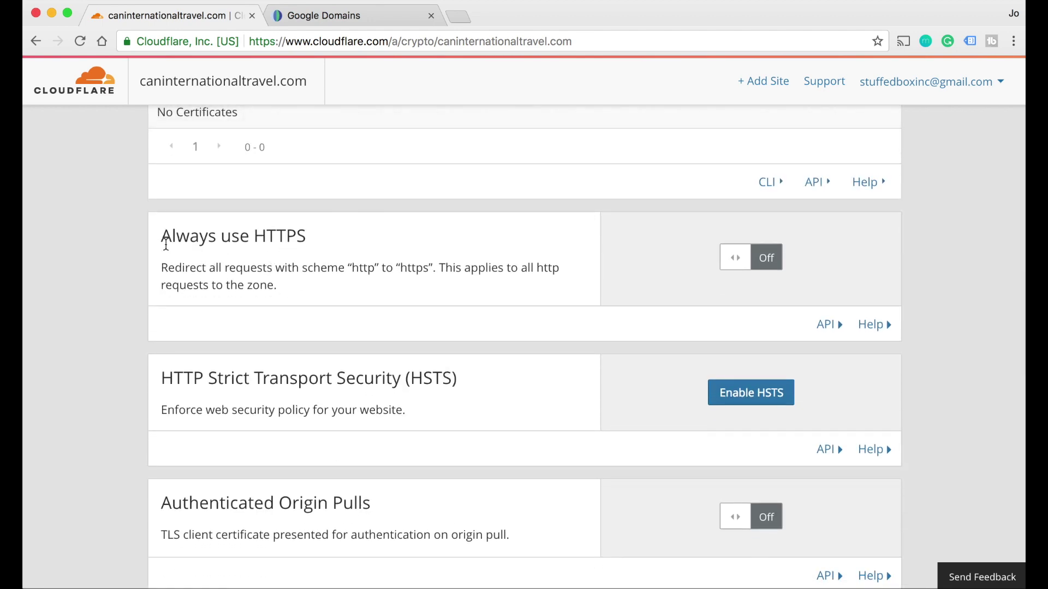
{"action": "left_click_drag", "start_coordinate": [162, 238], "coordinate": [310, 246]}
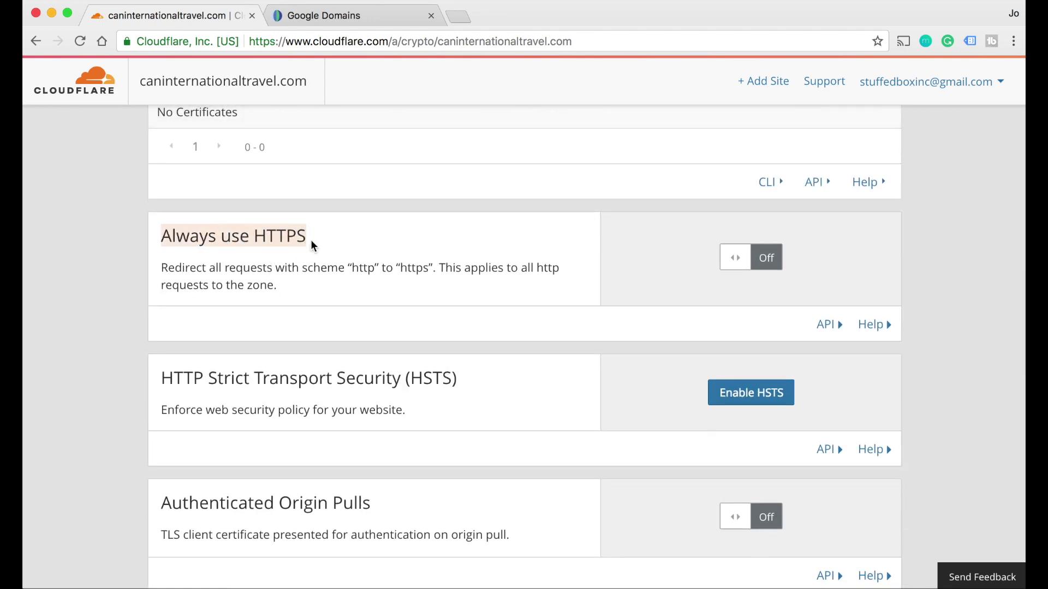
{"action": "left_click", "coordinate": [765, 257]}
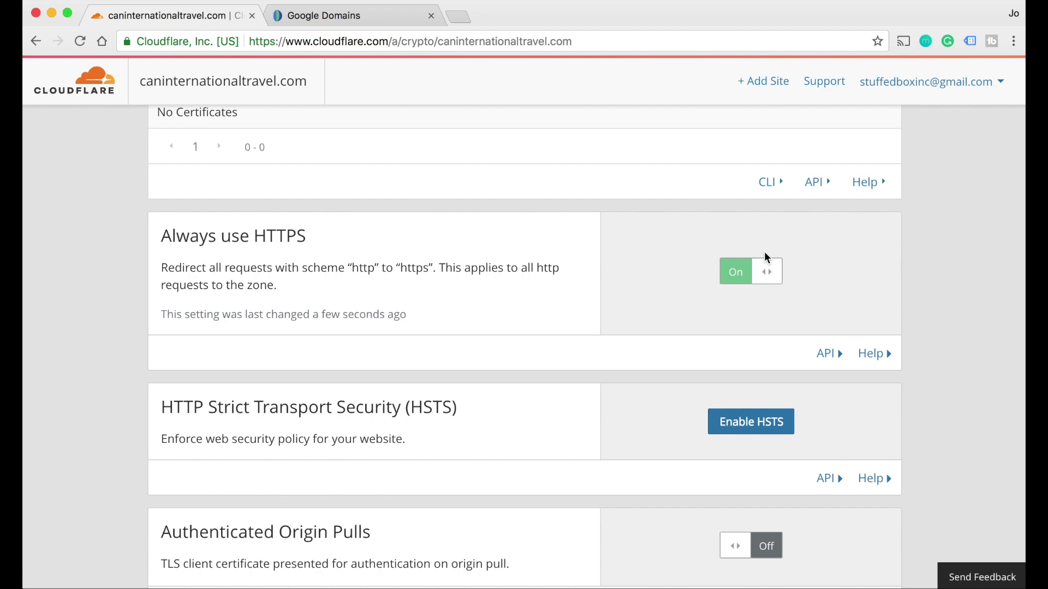
{"action": "scroll", "coordinate": [765, 257], "scroll_direction": "down", "scroll_amount": 5}
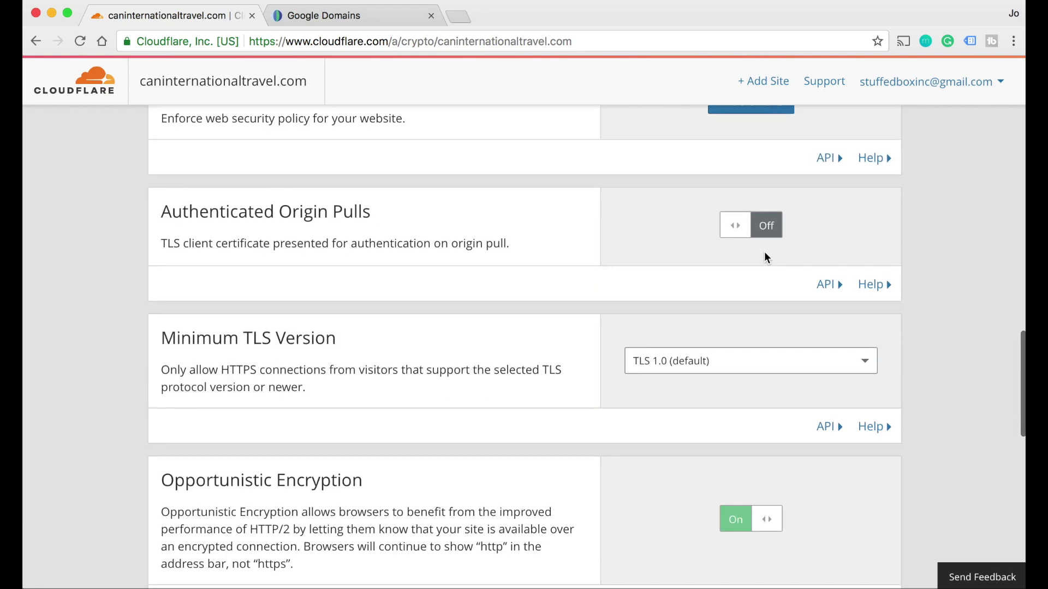
{"action": "scroll", "coordinate": [765, 257], "scroll_direction": "down", "scroll_amount": 5}
{"action": "scroll", "coordinate": [782, 441], "scroll_direction": "down", "scroll_amount": 2}
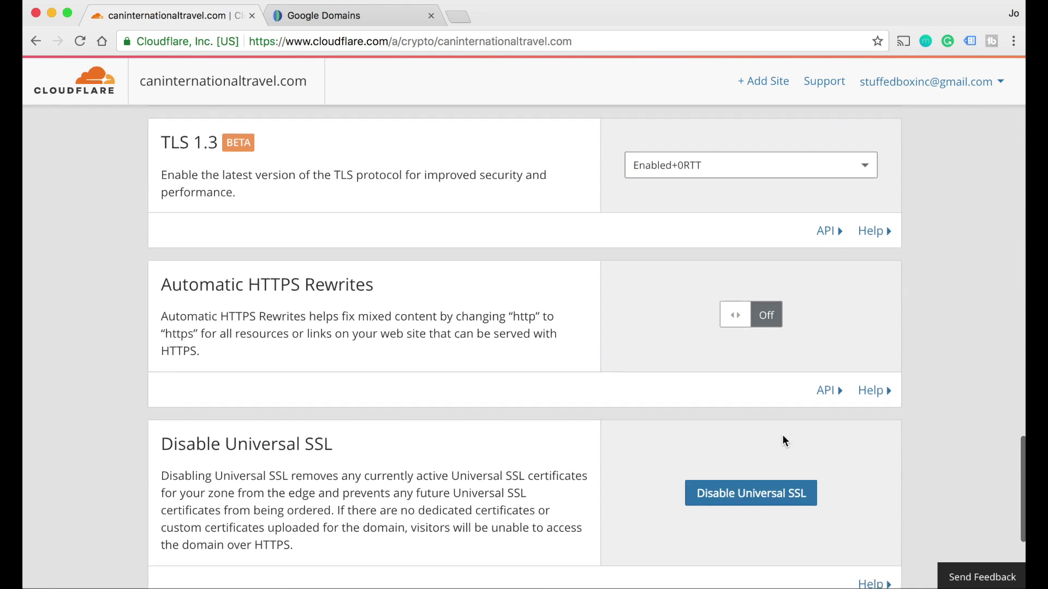
{"action": "left_click", "coordinate": [776, 325]}
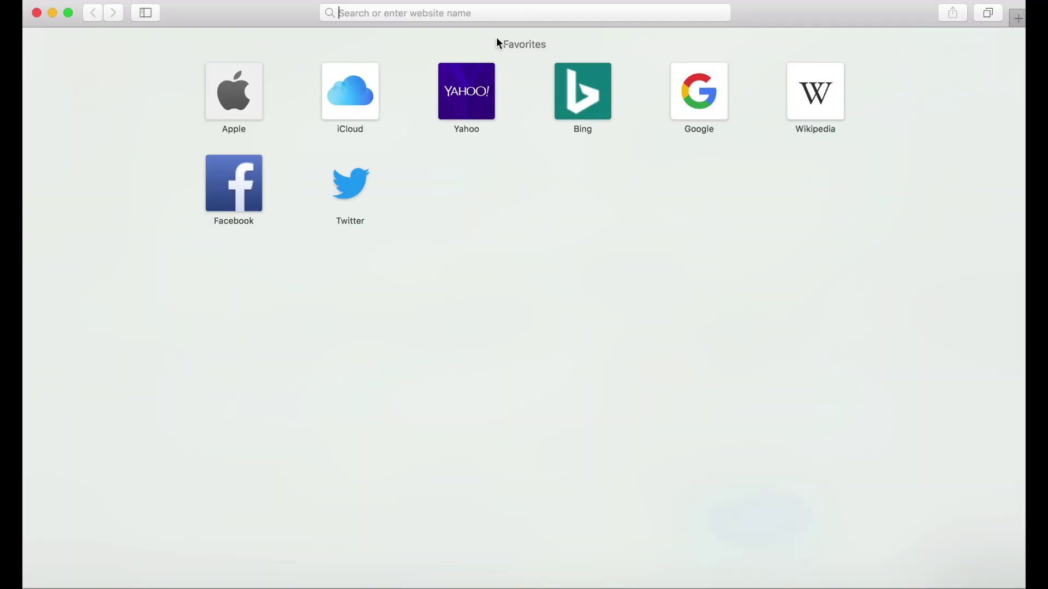
{"action": "type", "text": "www."}
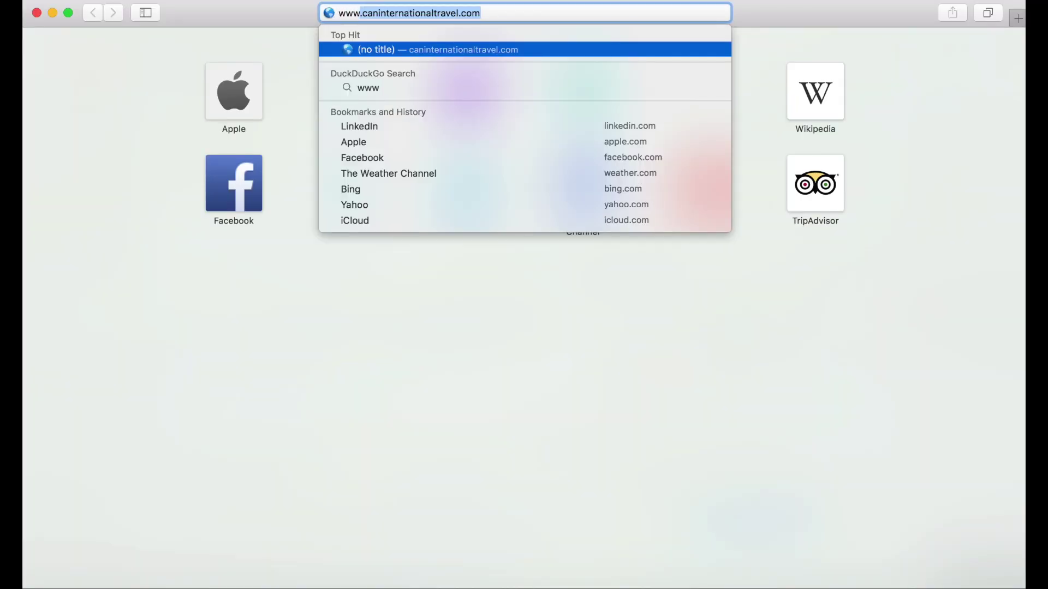
{"action": "key", "text": "Return"}
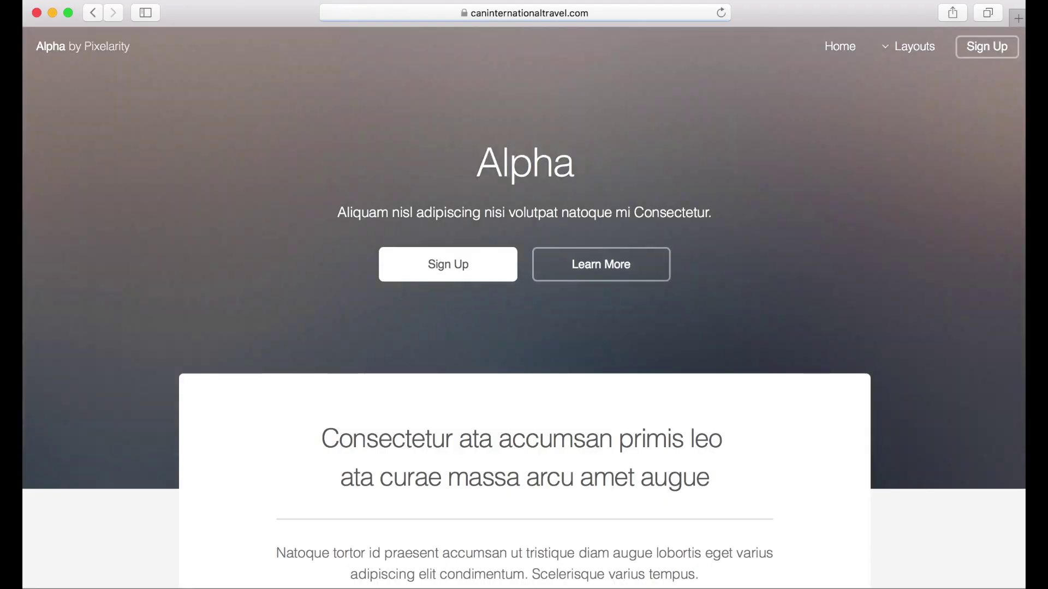
{"action": "left_click", "coordinate": [503, 11]}
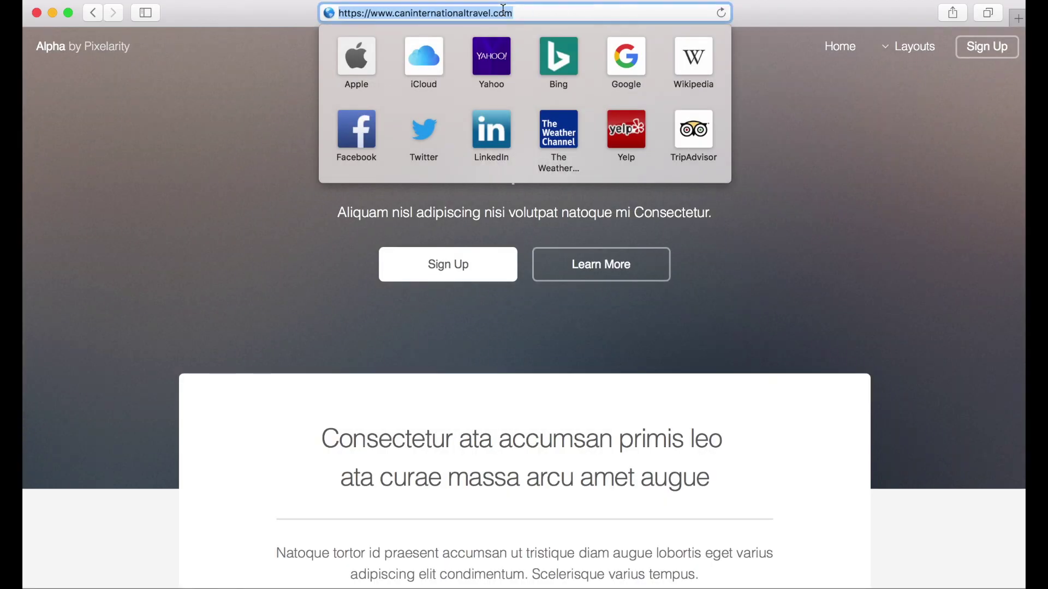
{"action": "key", "text": "BackSpace"}
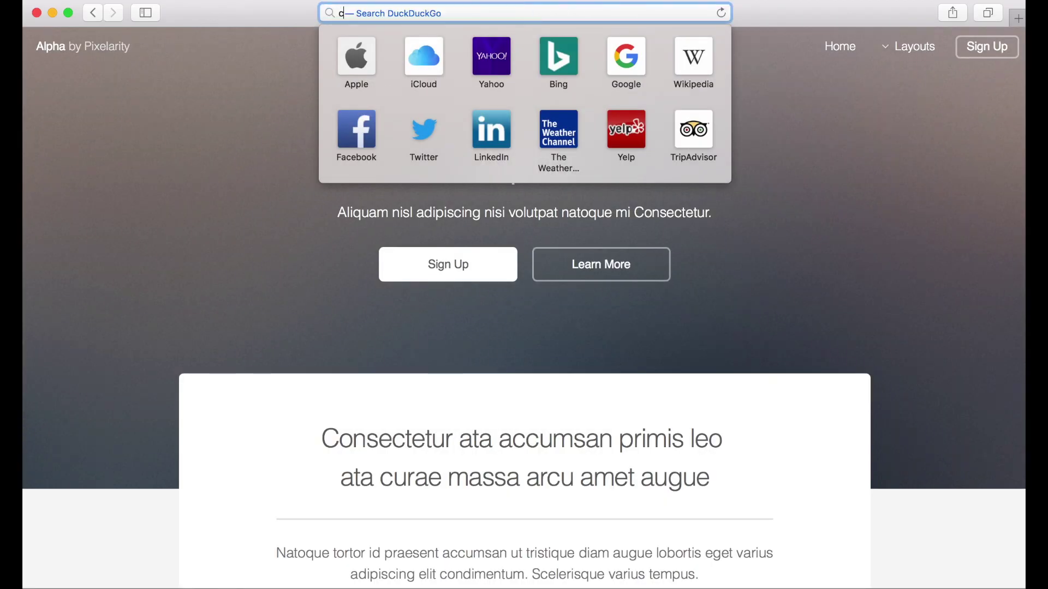
{"action": "type", "text": "caninternationaltravel.com"}
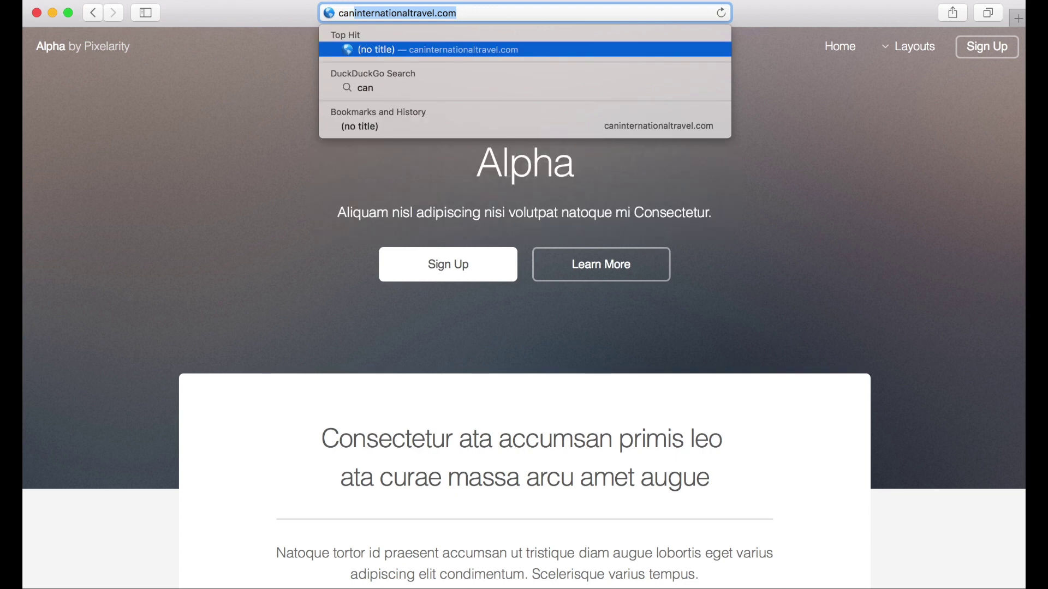
{"action": "key", "text": "Return"}
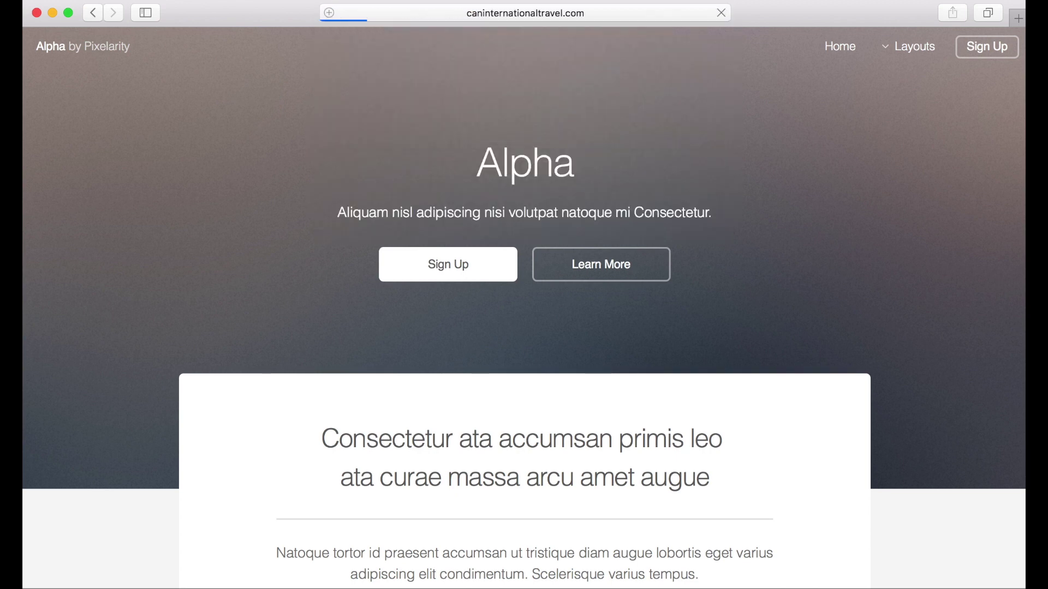